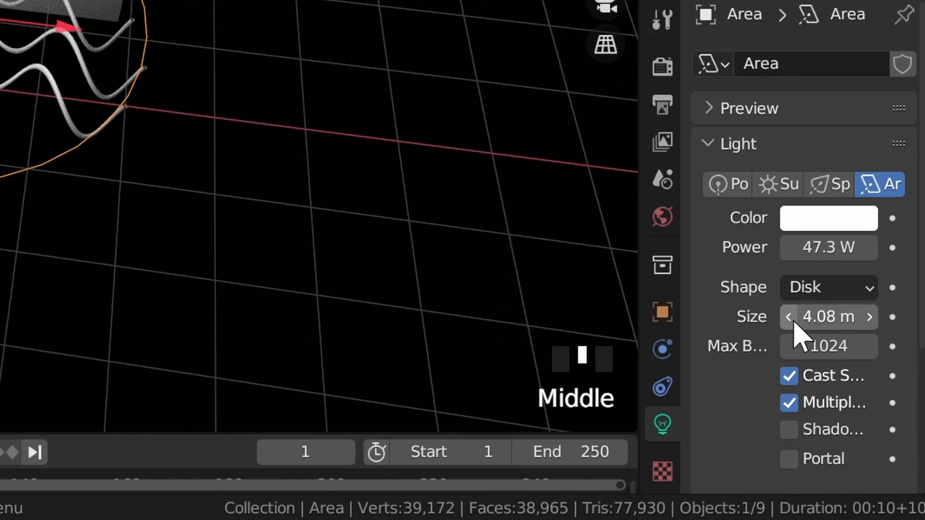
Set the area light's size to 5.1 m and its power to 89.8 W, and save the file.
{"action": "left_click_drag", "start_coordinate": [851, 378], "coordinate": [864, 378]}
{"action": "left_click_drag", "start_coordinate": [828, 317], "coordinate": [887, 339]}
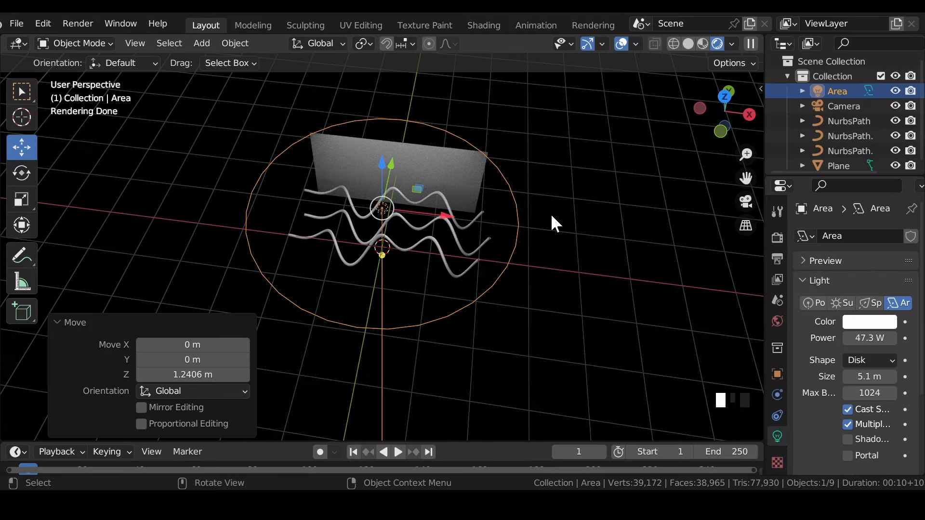
{"action": "key", "text": "KP_0"}
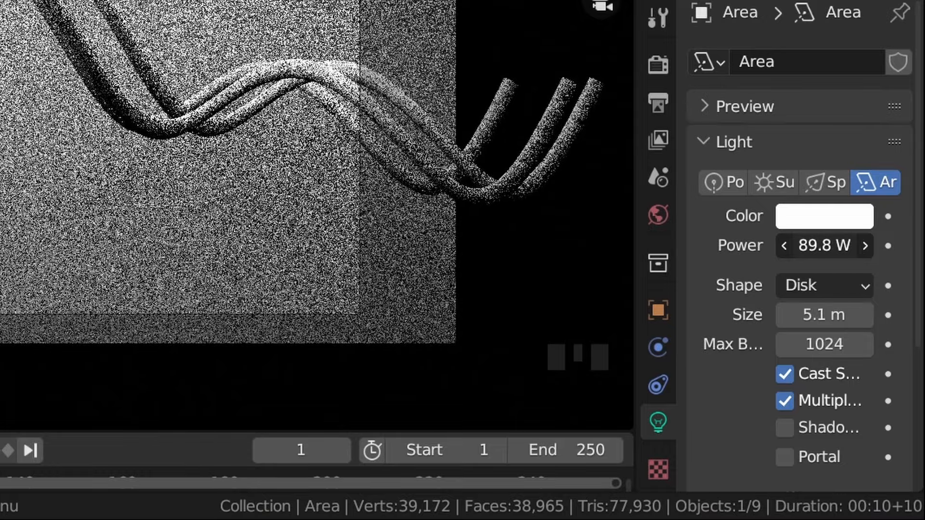
{"action": "scroll", "coordinate": [408, 210], "scroll_direction": "down", "scroll_amount": 2}
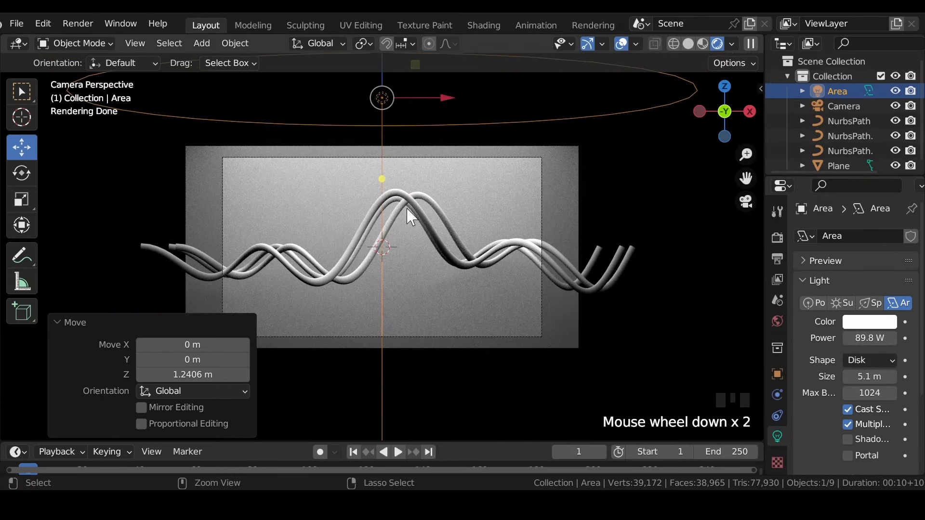
{"action": "key", "text": "ctrl+s"}
Duplicate the area light in place and rotate the copy 180° about the global X axis.
{"action": "key", "text": "shift+d"}
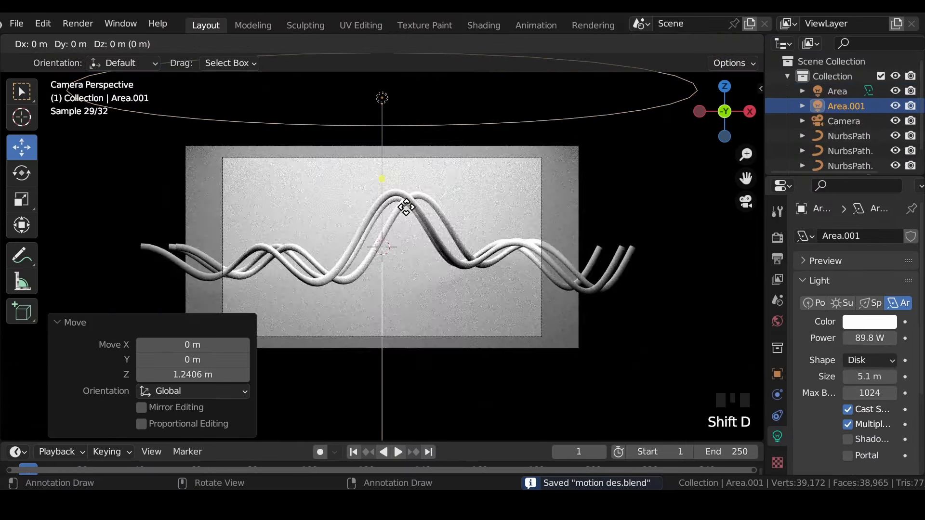
{"action": "right_click", "coordinate": [408, 209]}
{"action": "middle_click_drag", "start_coordinate": [408, 208], "coordinate": [311, 241]}
{"action": "type", "text": "rx"}
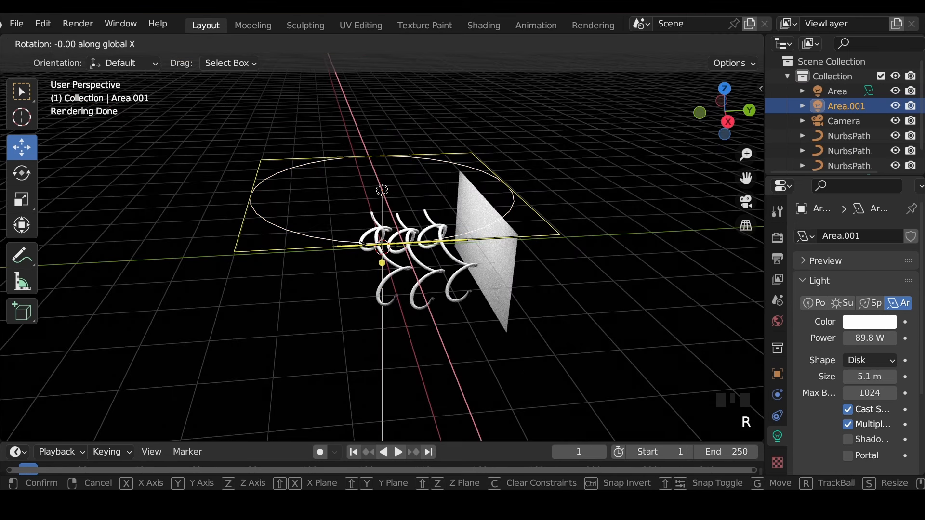
{"action": "type", "text": "180"}
{"action": "key", "text": "Return"}
Move the duplicated area light vertically along the Z axis, working from the camera view.
{"action": "key", "text": "KP_0"}
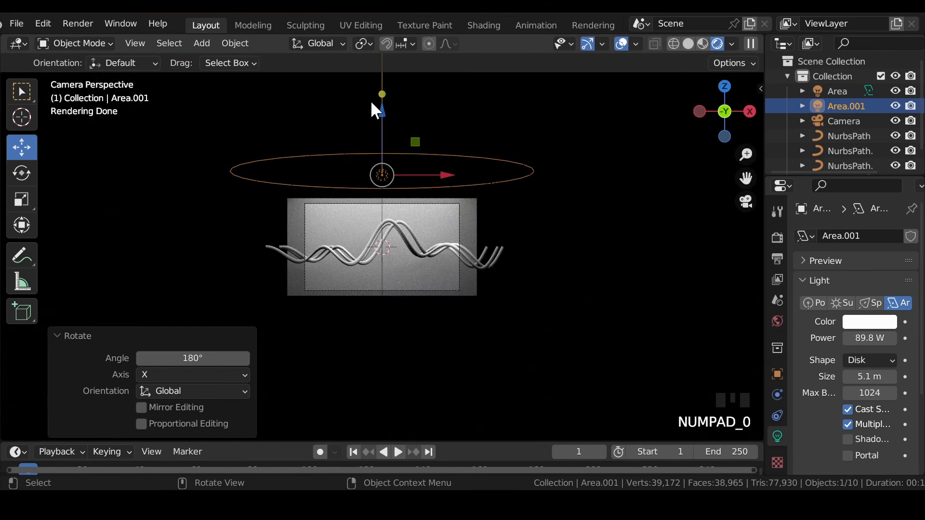
{"action": "key", "text": "g"}
{"action": "key", "text": "z"}
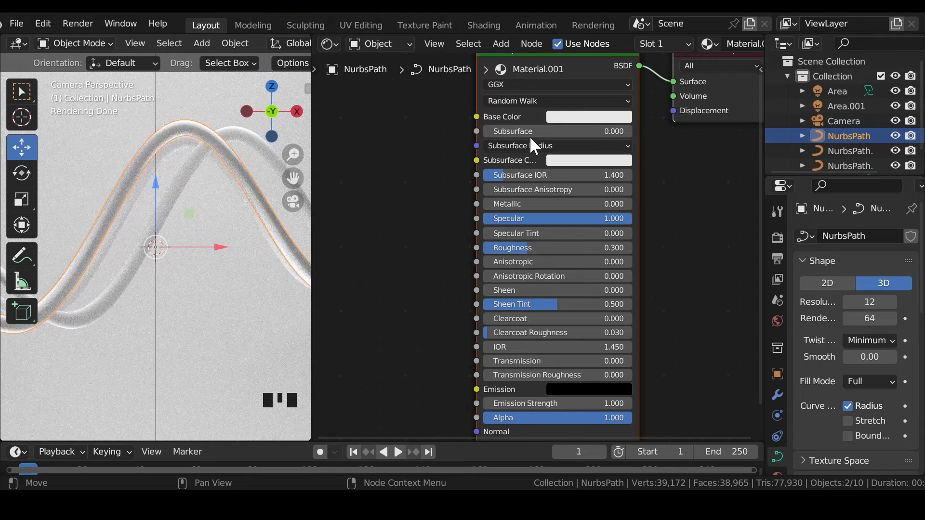
Set the Subsurface value of the curve's material to 1 and save the file.
{"action": "left_click", "coordinate": [531, 132]}
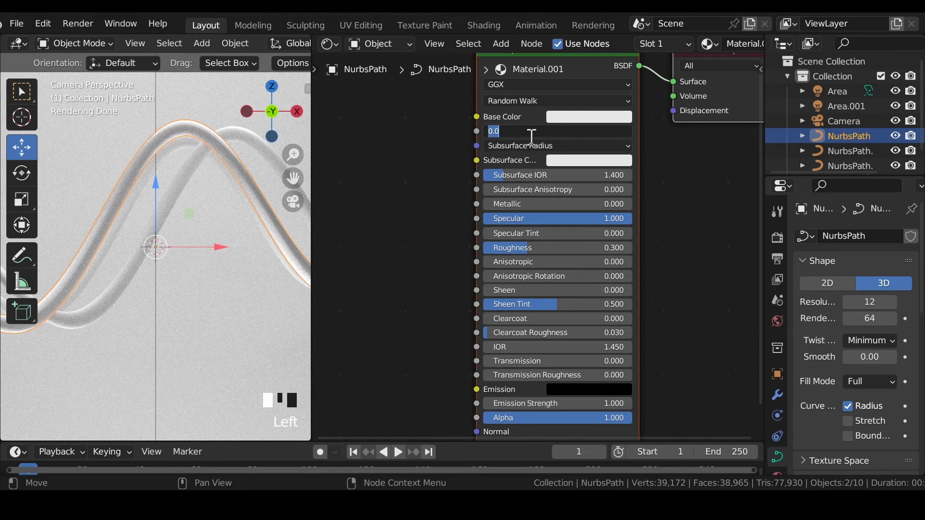
{"action": "type", "text": "1"}
{"action": "key", "text": "Return"}
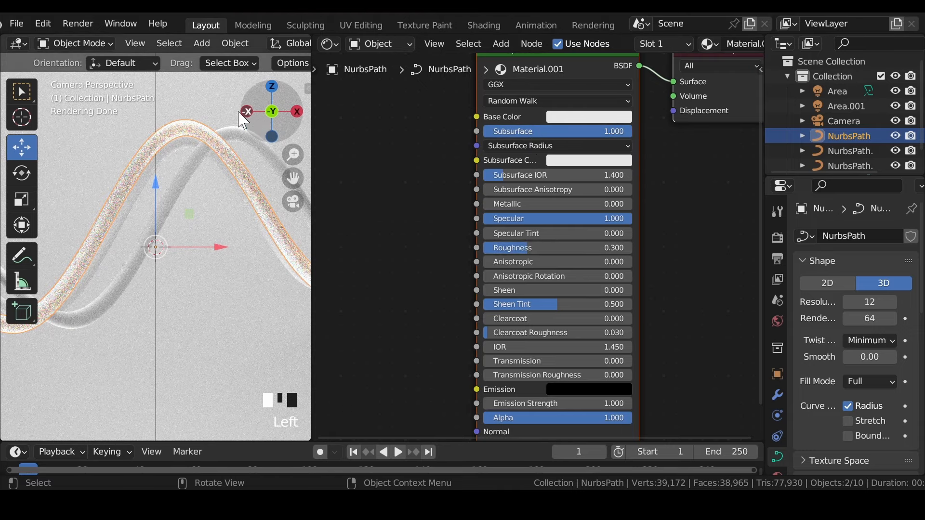
{"action": "scroll", "coordinate": [178, 116], "scroll_direction": "down", "scroll_amount": 3}
{"action": "left_click", "coordinate": [227, 159]}
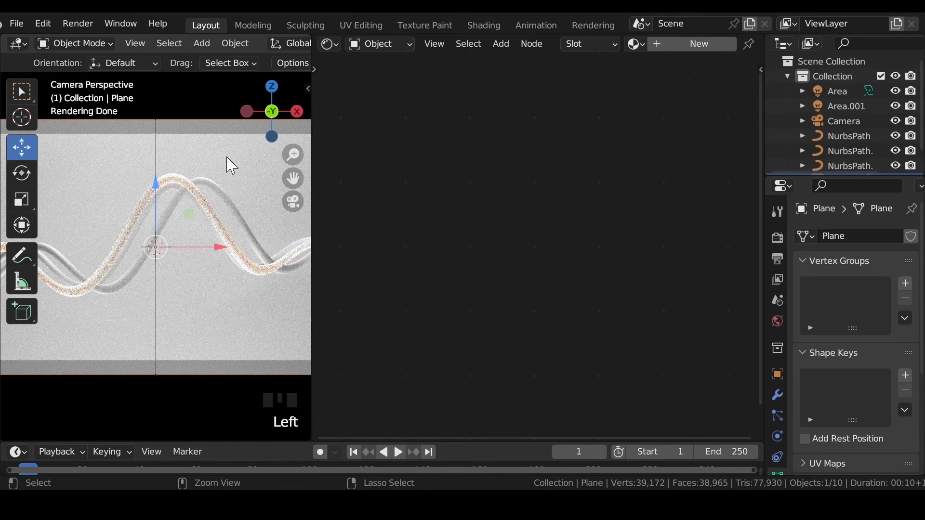
{"action": "key", "text": "ctrl+s"}
Add a Displacement node to the front curve's material and connect it to the Material Output's Displacement input.
{"action": "left_click", "coordinate": [186, 182]}
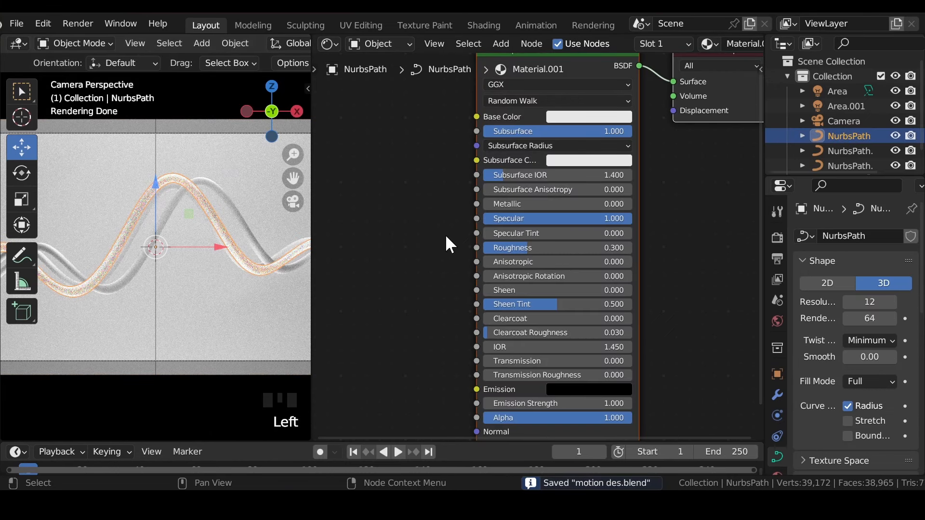
{"action": "middle_click_drag", "start_coordinate": [445, 234], "coordinate": [571, 126]}
{"action": "scroll", "coordinate": [466, 168], "scroll_direction": "down", "scroll_amount": 4}
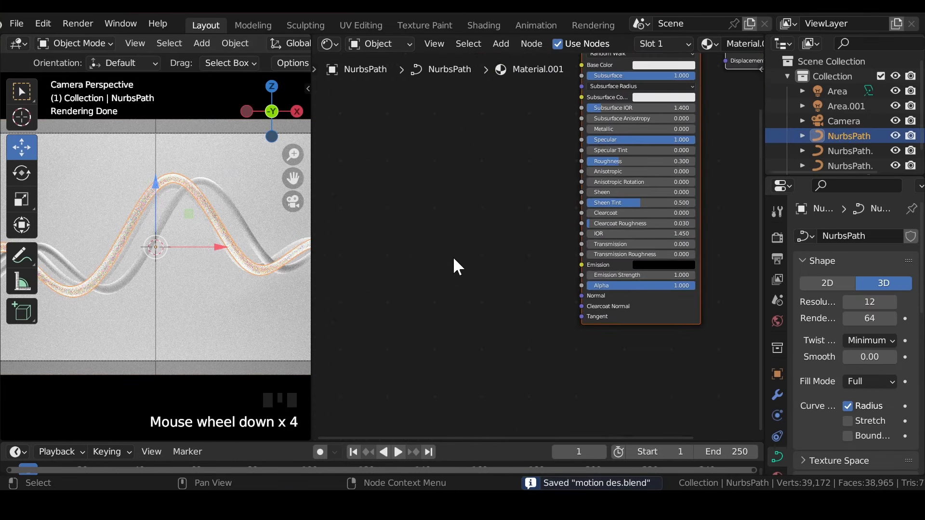
{"action": "key", "text": "shift+a"}
{"action": "left_click", "coordinate": [444, 241]}
{"action": "type", "text": "d"}
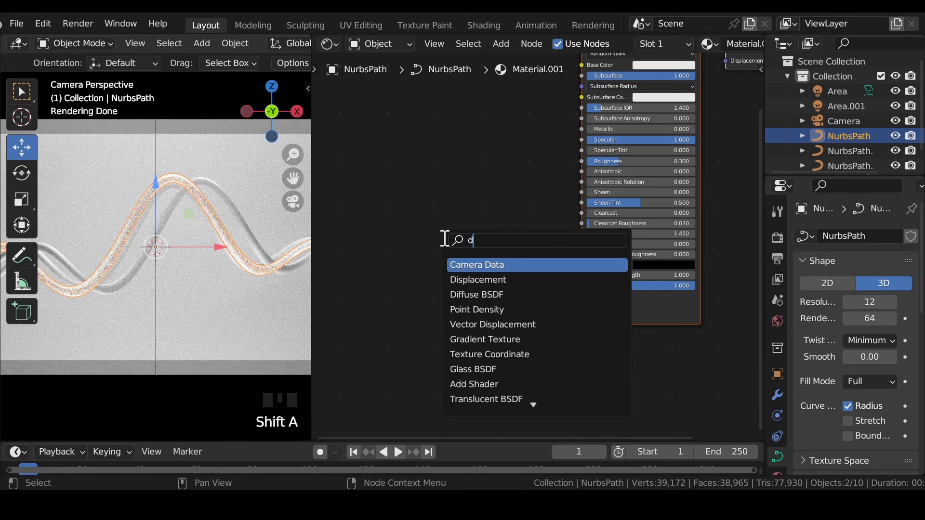
{"action": "type", "text": "is"}
{"action": "key", "text": "Return"}
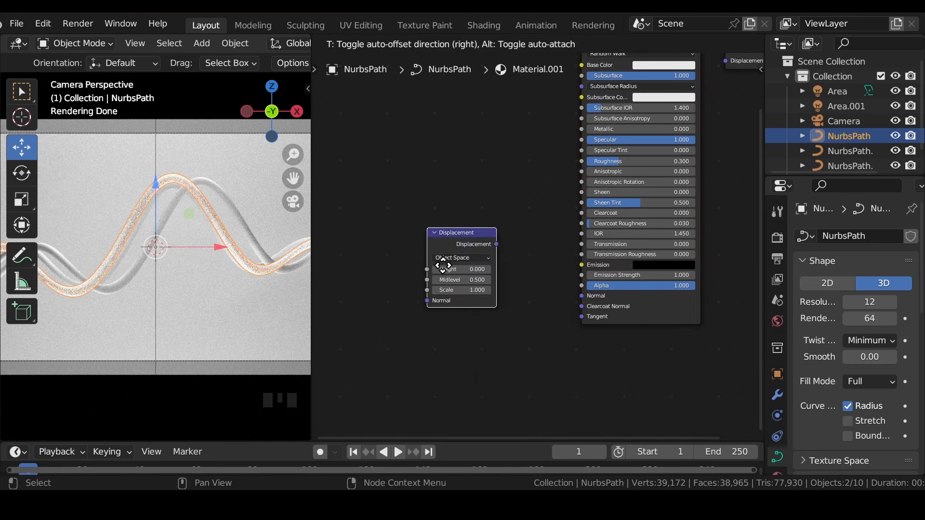
{"action": "left_click", "coordinate": [444, 264]}
{"action": "middle_click_drag", "start_coordinate": [521, 225], "coordinate": [487, 291]}
{"action": "left_click_drag", "start_coordinate": [452, 328], "coordinate": [689, 142]}
Add a Voronoi Texture node and connect its Distance output to the Displacement node's Height.
{"action": "middle_click_drag", "start_coordinate": [373, 273], "coordinate": [606, 138]}
{"action": "scroll", "coordinate": [505, 212], "scroll_direction": "up", "scroll_amount": 3}
{"action": "key", "text": "shift+a"}
{"action": "left_click", "coordinate": [496, 181]}
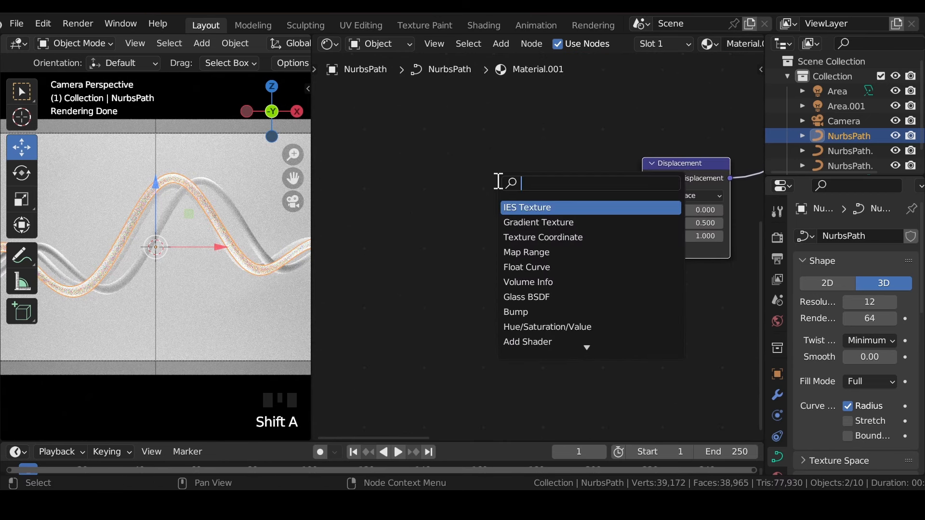
{"action": "type", "text": "vor"}
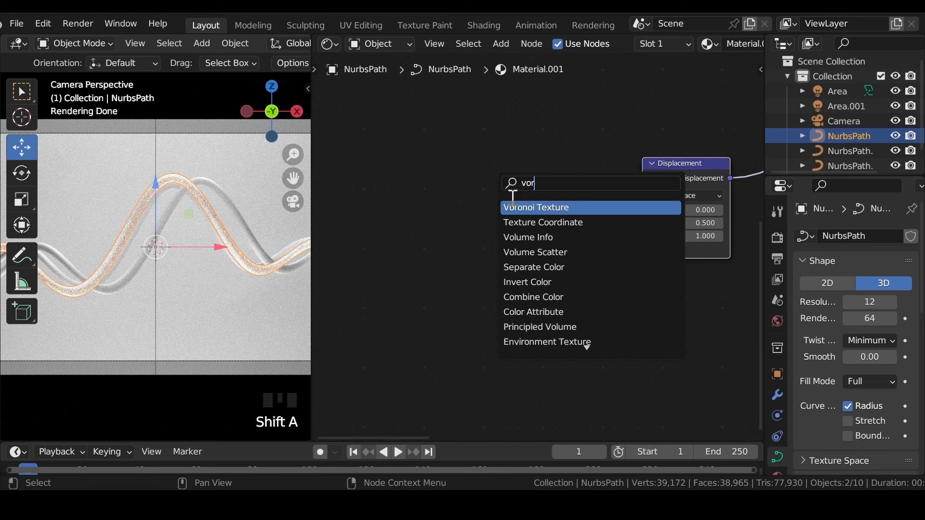
{"action": "key", "text": "Return"}
{"action": "left_click", "coordinate": [479, 177]}
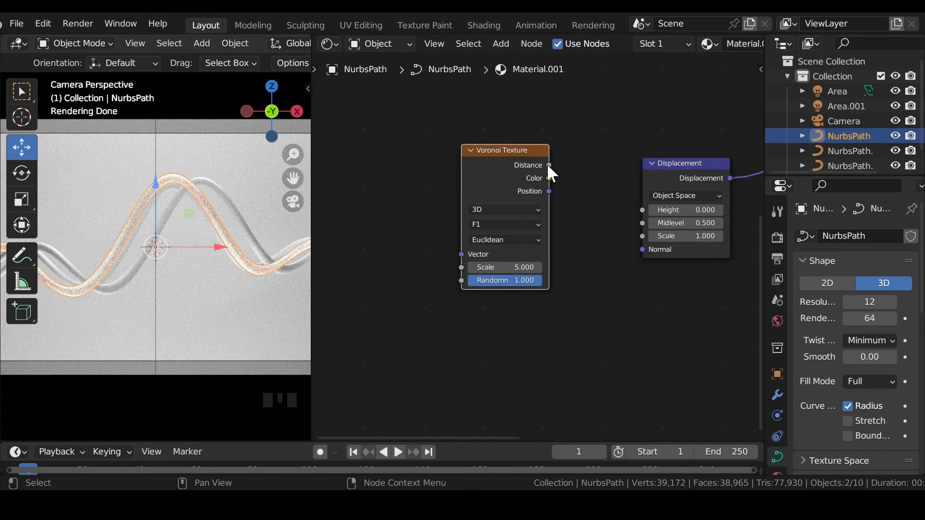
{"action": "left_click_drag", "start_coordinate": [548, 165], "coordinate": [643, 210]}
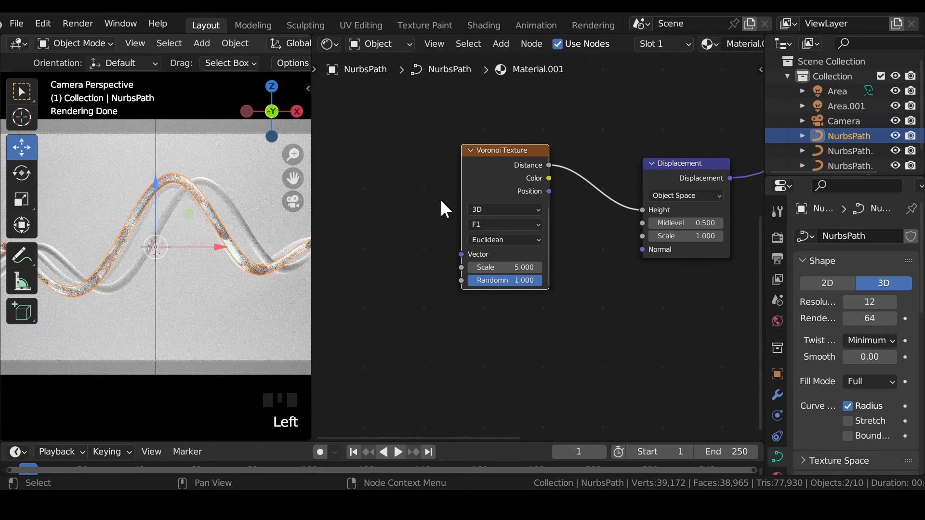
Add a Wave Texture node and connect its Color output to the Voronoi Texture's Vector input.
{"action": "scroll", "coordinate": [440, 199], "scroll_direction": "up", "scroll_amount": 3}
{"action": "middle_click_drag", "start_coordinate": [440, 198], "coordinate": [660, 219]}
{"action": "key", "text": "shift+a"}
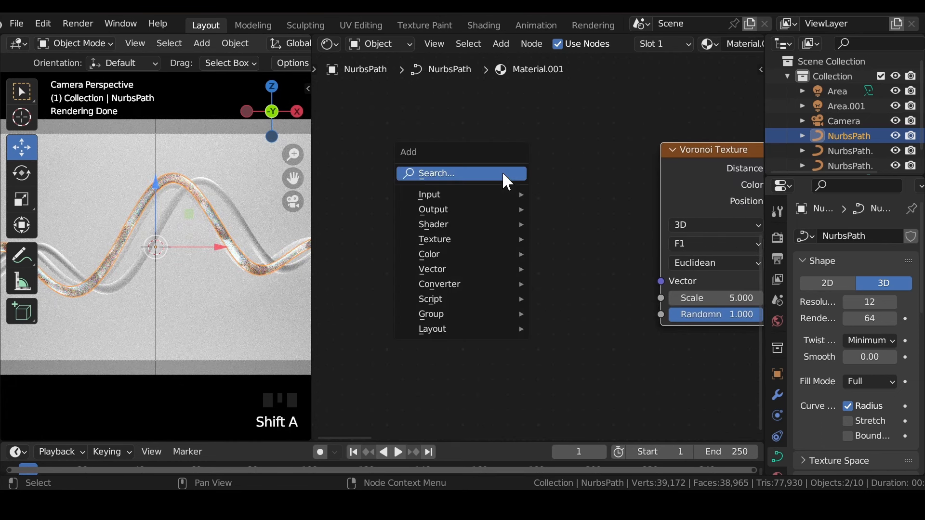
{"action": "left_click", "coordinate": [502, 171]}
{"action": "type", "text": "wav"}
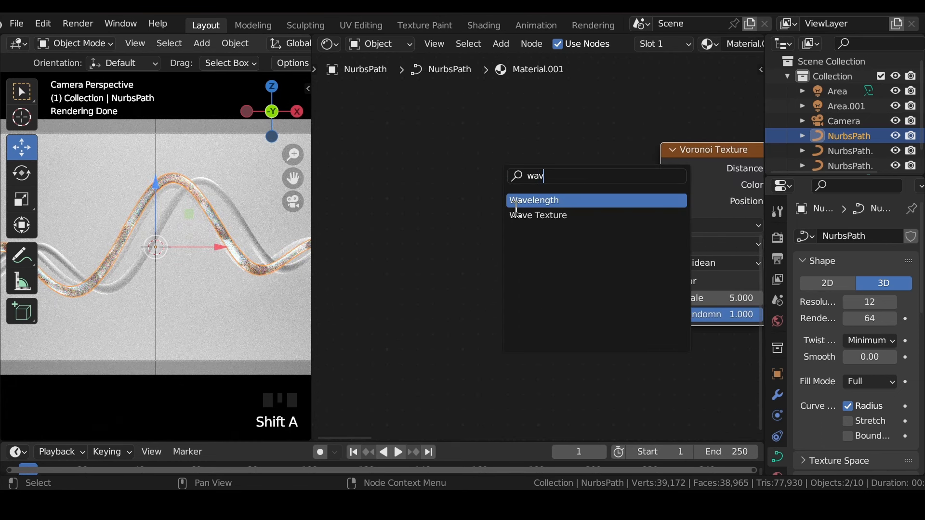
{"action": "left_click", "coordinate": [512, 215]}
{"action": "left_click", "coordinate": [473, 210]}
{"action": "left_click_drag", "start_coordinate": [577, 175], "coordinate": [662, 281]}
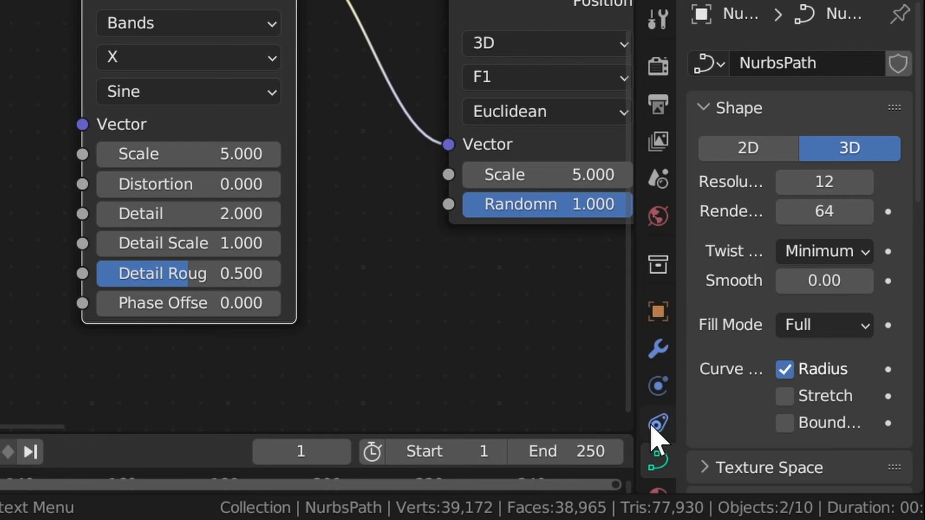
Set the curve material's surface displacement method to Displacement Only.
{"action": "scroll", "coordinate": [656, 436], "scroll_direction": "down", "scroll_amount": 3}
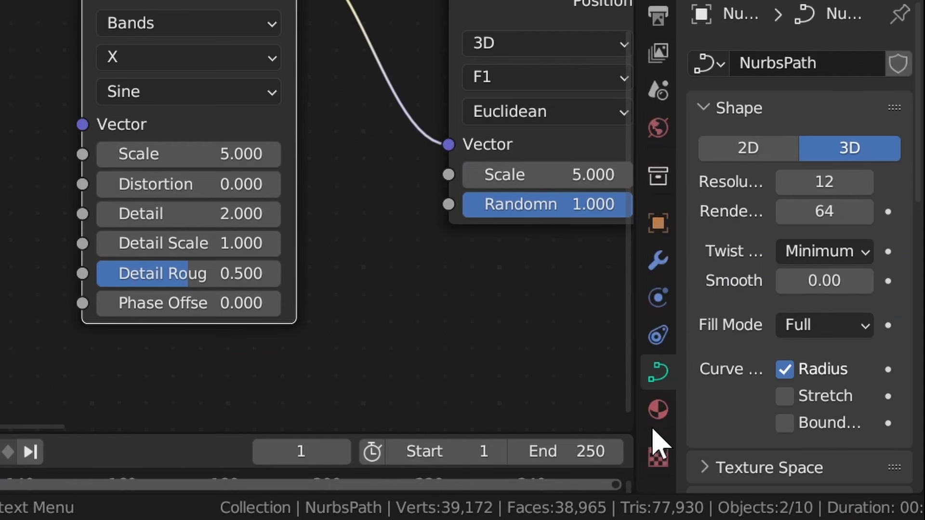
{"action": "left_click", "coordinate": [658, 411]}
{"action": "scroll", "coordinate": [732, 289], "scroll_direction": "down", "scroll_amount": 10}
{"action": "scroll", "coordinate": [726, 280], "scroll_direction": "down", "scroll_amount": 15}
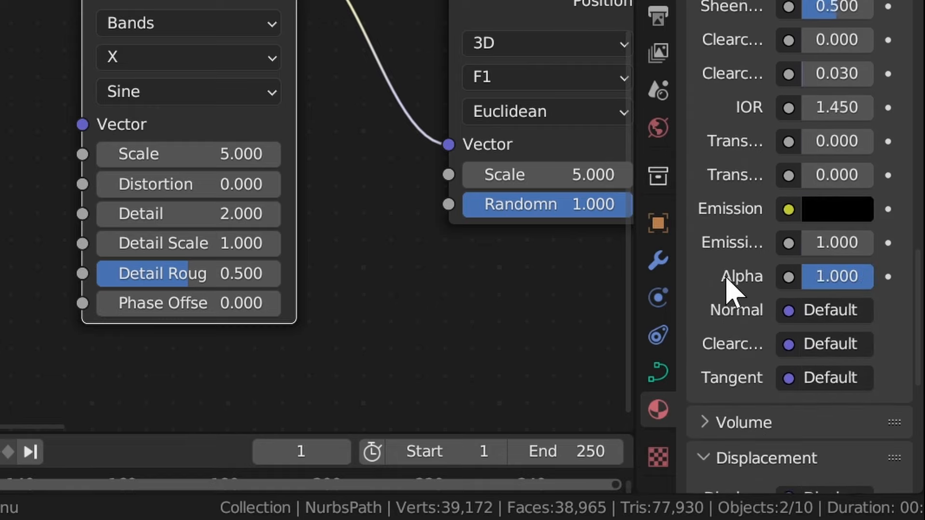
{"action": "left_click", "coordinate": [750, 369]}
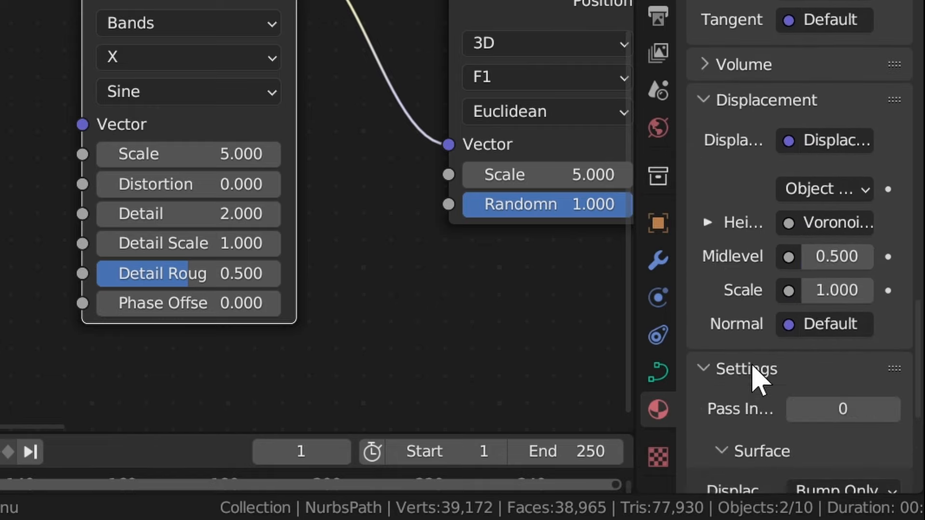
{"action": "scroll", "coordinate": [750, 361], "scroll_direction": "down", "scroll_amount": 8}
{"action": "left_click", "coordinate": [819, 129]}
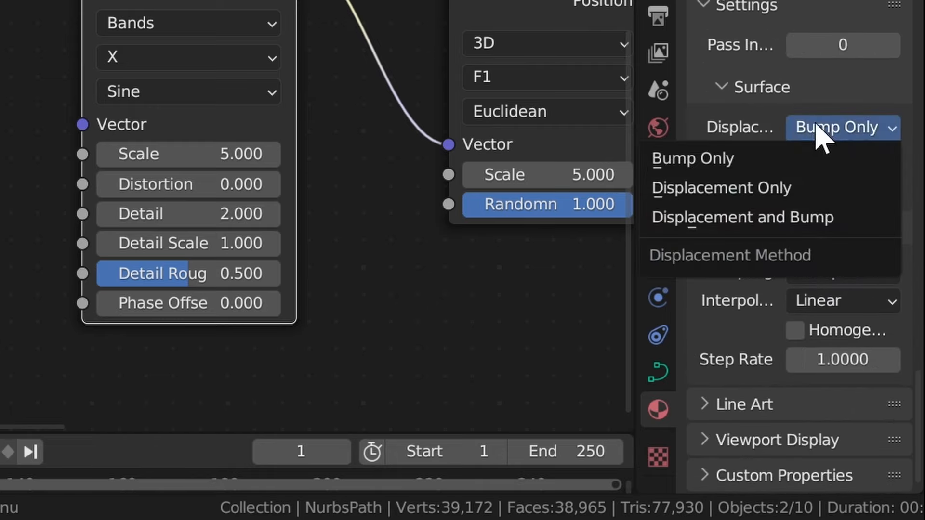
{"action": "left_click", "coordinate": [824, 187]}
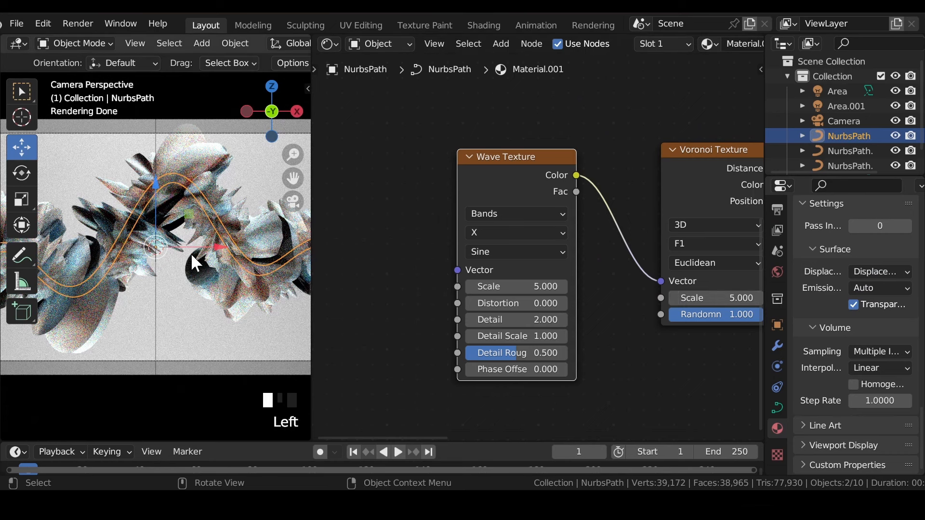
Hide the overlays and gizmos in the 3D viewport and save the file.
{"action": "scroll", "coordinate": [190, 252], "scroll_direction": "down", "scroll_amount": 3}
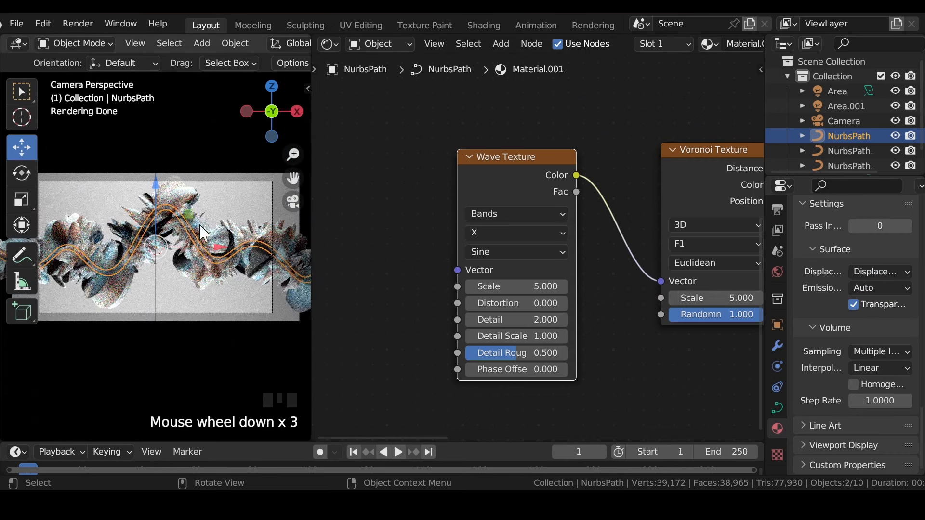
{"action": "scroll", "coordinate": [219, 45], "scroll_direction": "down", "scroll_amount": 5}
{"action": "scroll", "coordinate": [218, 45], "scroll_direction": "down", "scroll_amount": 12}
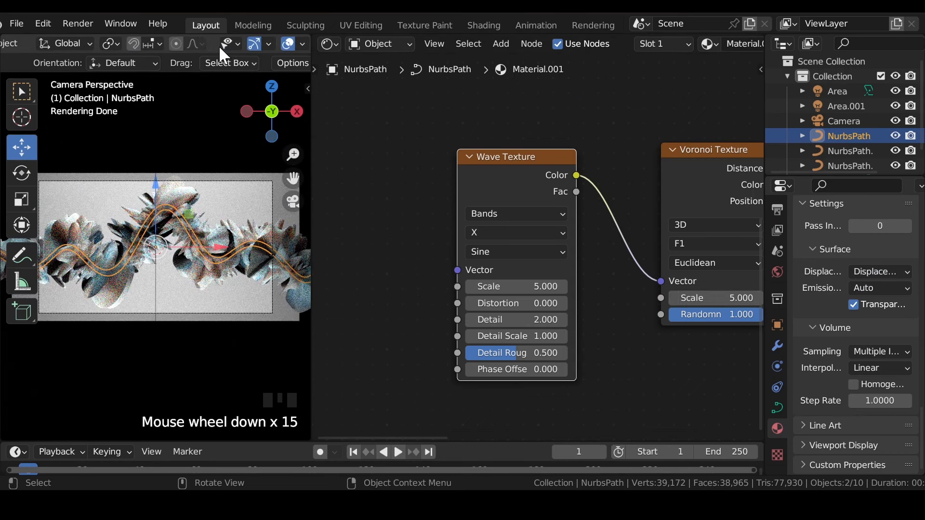
{"action": "left_click", "coordinate": [192, 43]}
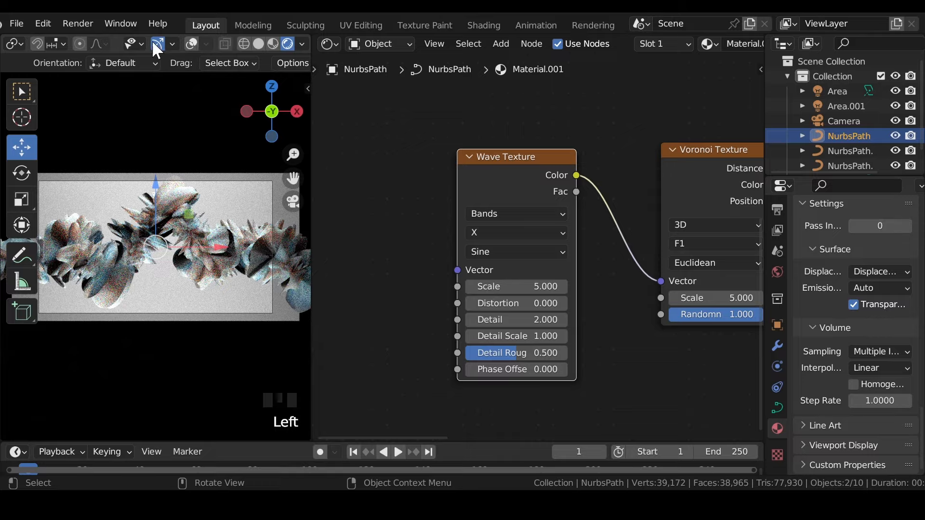
{"action": "left_click", "coordinate": [157, 44]}
{"action": "scroll", "coordinate": [125, 247], "scroll_direction": "down", "scroll_amount": 1}
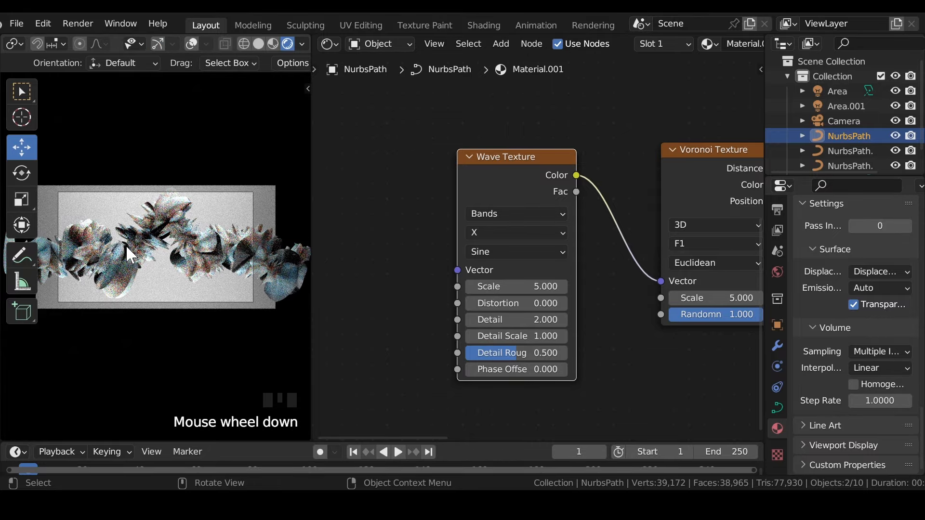
{"action": "key", "text": "ctrl+s"}
Set the Voronoi Texture's Scale to 1 and check the displaced curve in the viewport.
{"action": "scroll", "coordinate": [125, 241], "scroll_direction": "up", "scroll_amount": 9}
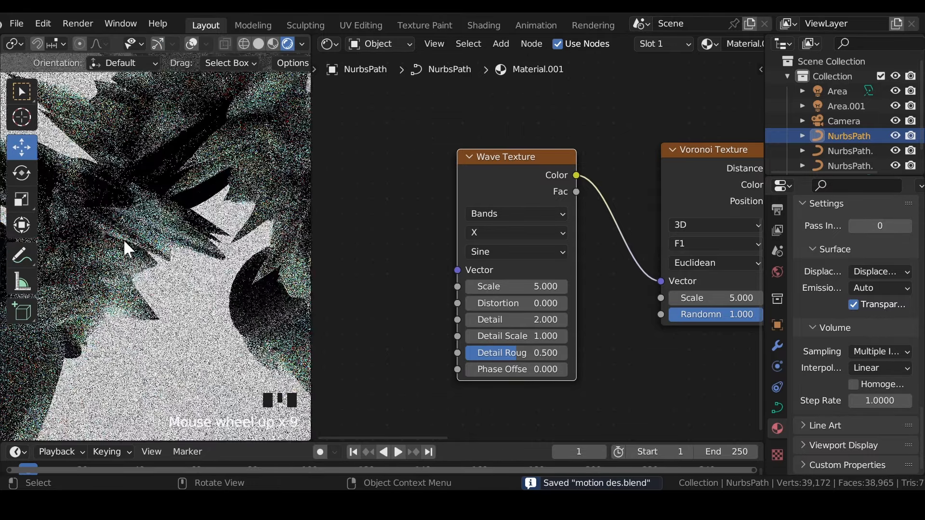
{"action": "scroll", "coordinate": [63, 189], "scroll_direction": "down", "scroll_amount": 1}
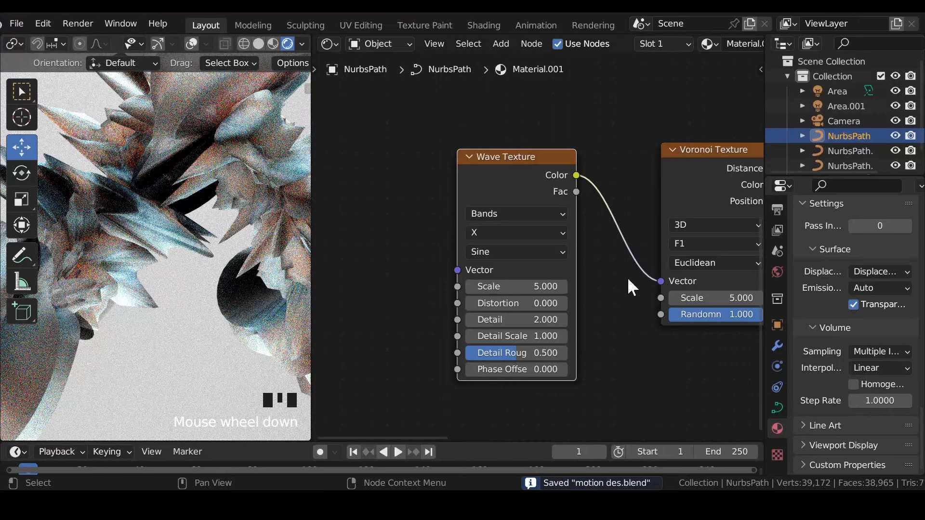
{"action": "middle_click_drag", "start_coordinate": [626, 278], "coordinate": [494, 247]}
{"action": "left_click", "coordinate": [585, 269]}
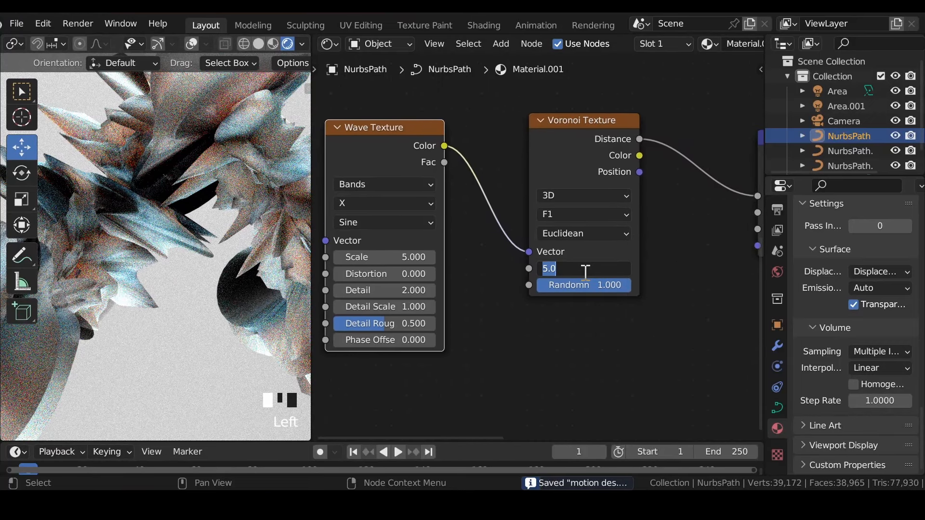
{"action": "key", "text": "Return"}
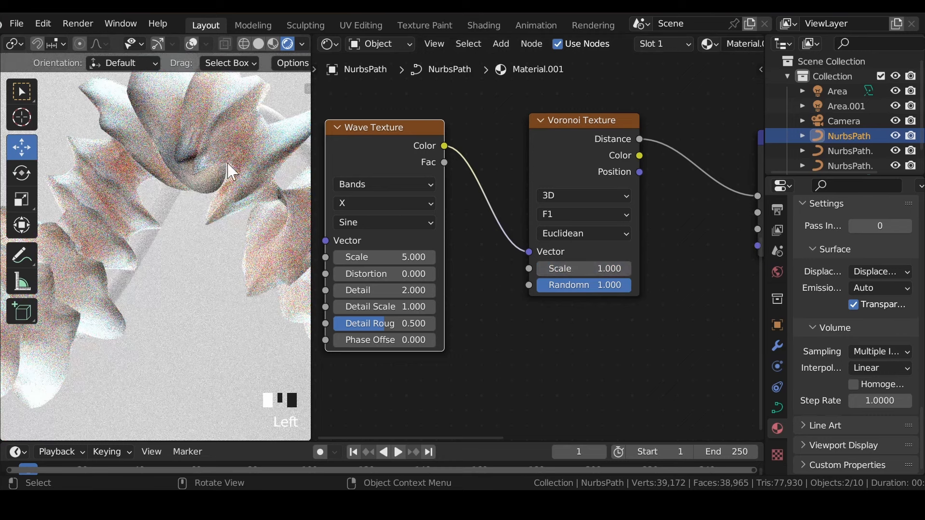
{"action": "scroll", "coordinate": [185, 166], "scroll_direction": "down", "scroll_amount": 4}
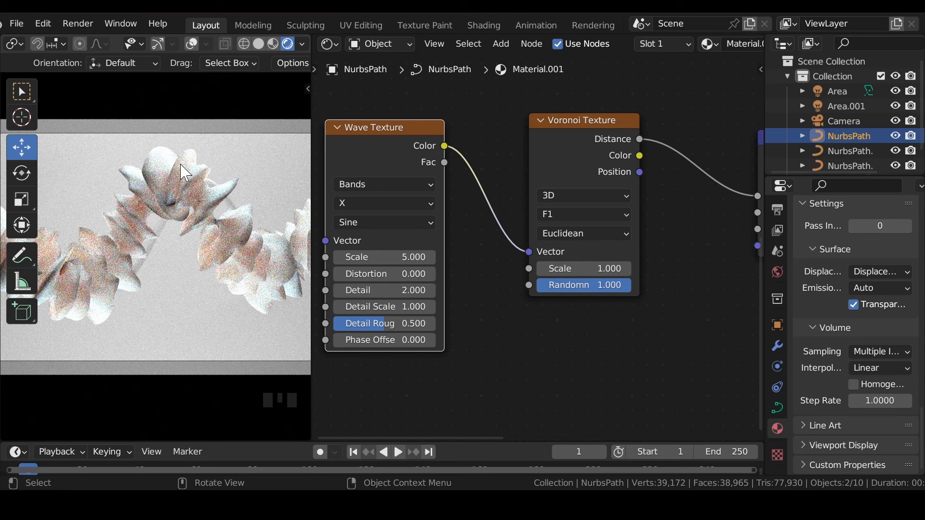
Switch the Voronoi Texture to 4D and inspect the displaced curve in the viewport.
{"action": "scroll", "coordinate": [172, 291], "scroll_direction": "down", "scroll_amount": 2}
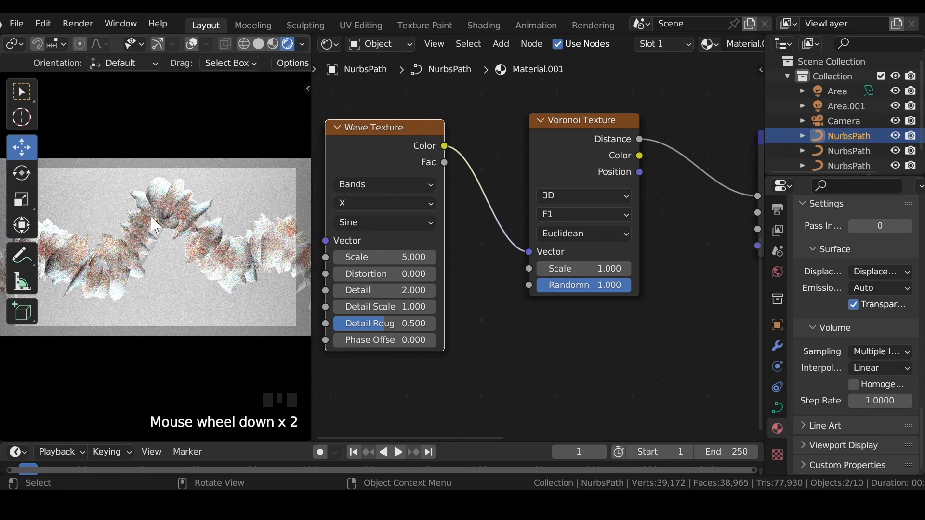
{"action": "scroll", "coordinate": [156, 225], "scroll_direction": "down", "scroll_amount": 1}
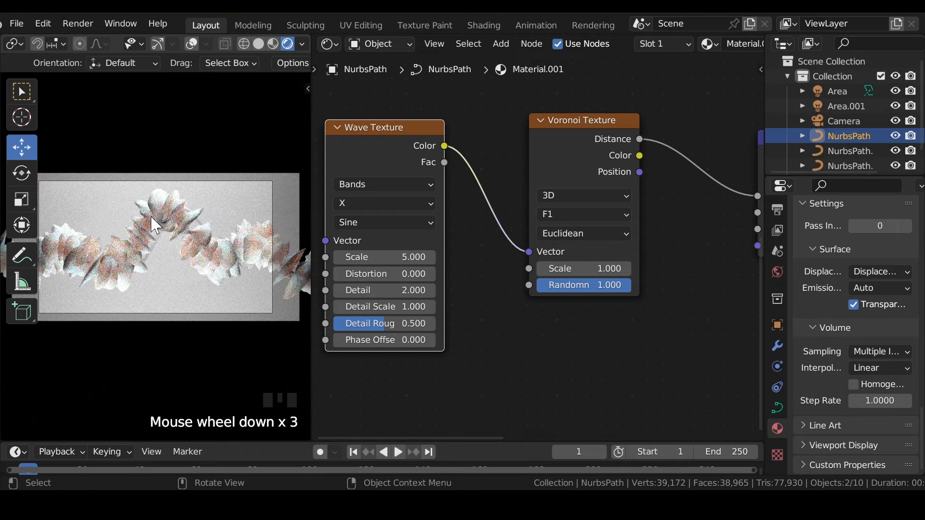
{"action": "middle_click_drag", "start_coordinate": [701, 229], "coordinate": [525, 236]}
{"action": "scroll", "coordinate": [464, 234], "scroll_direction": "up", "scroll_amount": 1}
{"action": "left_click", "coordinate": [462, 233]}
{"action": "left_click", "coordinate": [410, 299]}
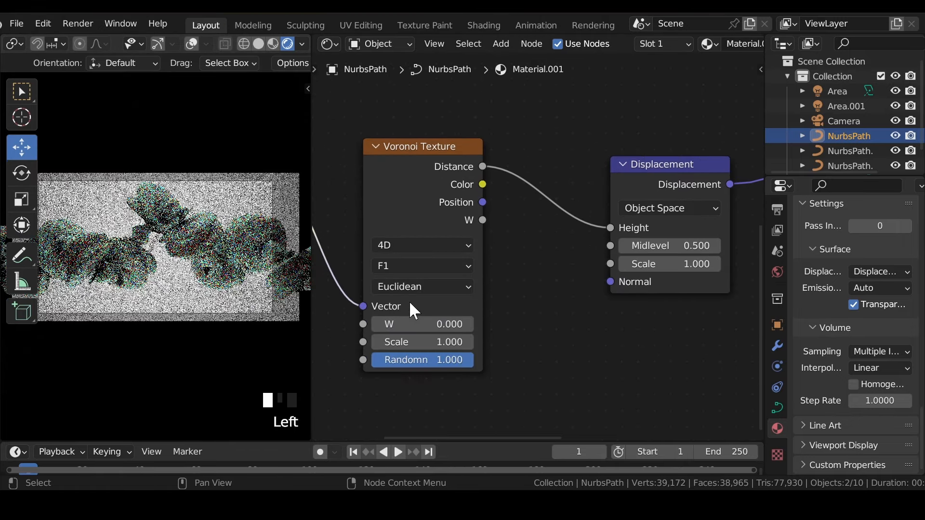
{"action": "scroll", "coordinate": [183, 247], "scroll_direction": "up", "scroll_amount": 4}
{"action": "scroll", "coordinate": [183, 248], "scroll_direction": "up", "scroll_amount": 1}
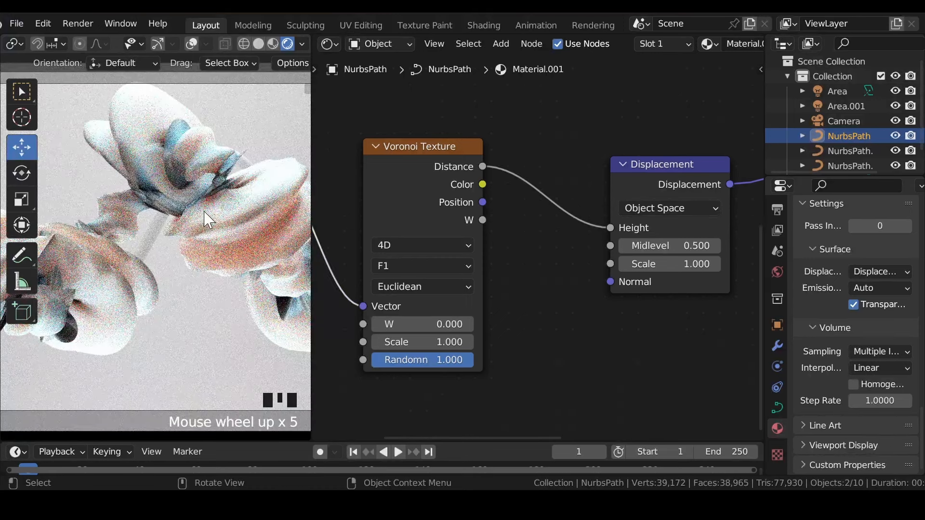
Set the Displacement node's Midlevel to 1 and check the curve in the viewport.
{"action": "left_click", "coordinate": [692, 246]}
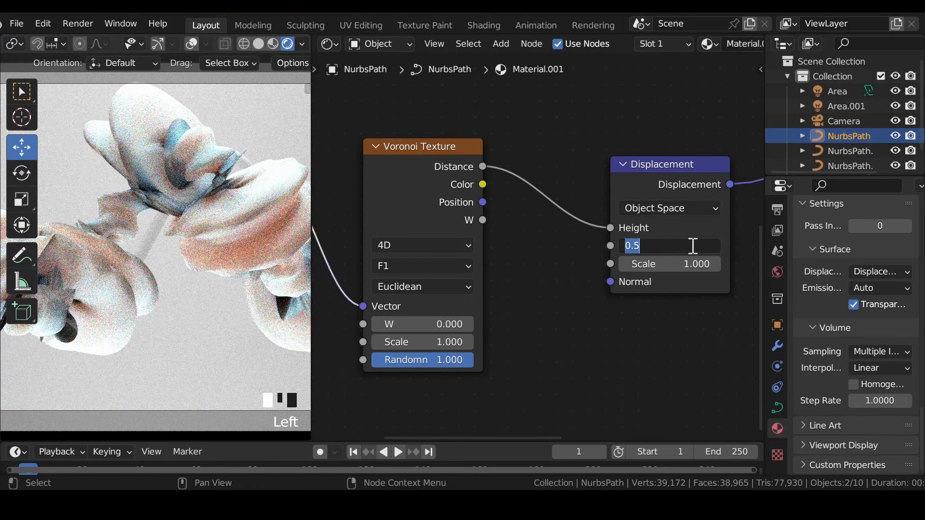
{"action": "type", "text": "1"}
{"action": "key", "text": "Return"}
{"action": "scroll", "coordinate": [106, 196], "scroll_direction": "down", "scroll_amount": 5}
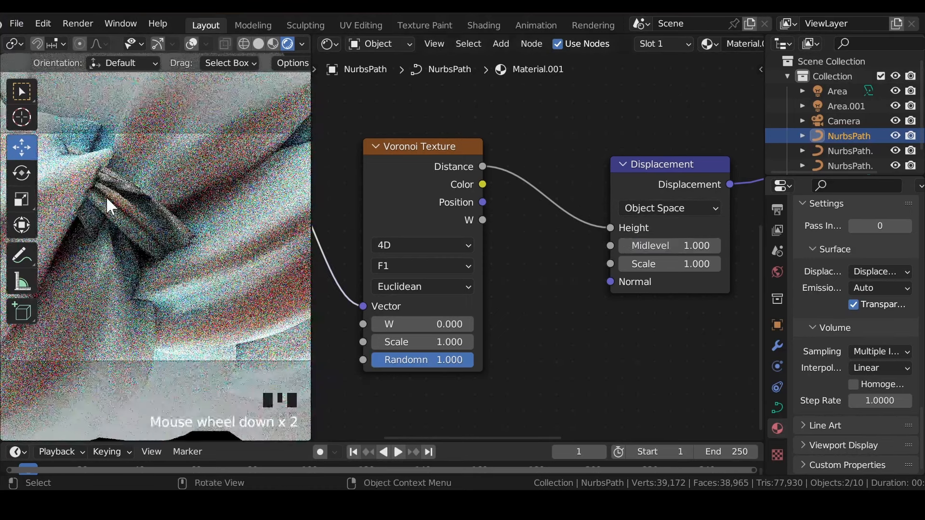
Lower the Displacement node's Scale to 0.2 and inspect the curve up close.
{"action": "left_click", "coordinate": [625, 263]}
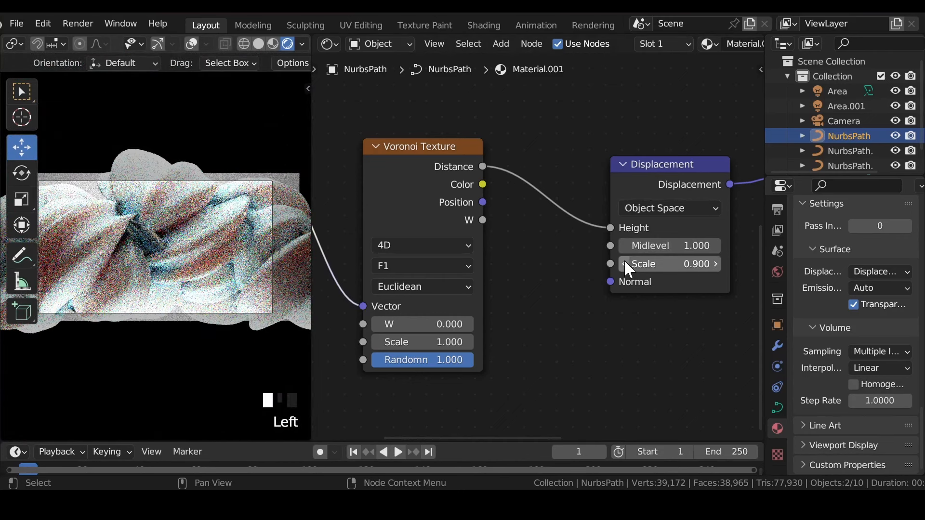
{"action": "left_click", "coordinate": [624, 263]}
{"action": "left_click", "coordinate": [625, 262]}
{"action": "left_click", "coordinate": [625, 264]}
{"action": "left_click", "coordinate": [625, 263]}
{"action": "left_click", "coordinate": [625, 264]}
{"action": "left_click", "coordinate": [625, 264]}
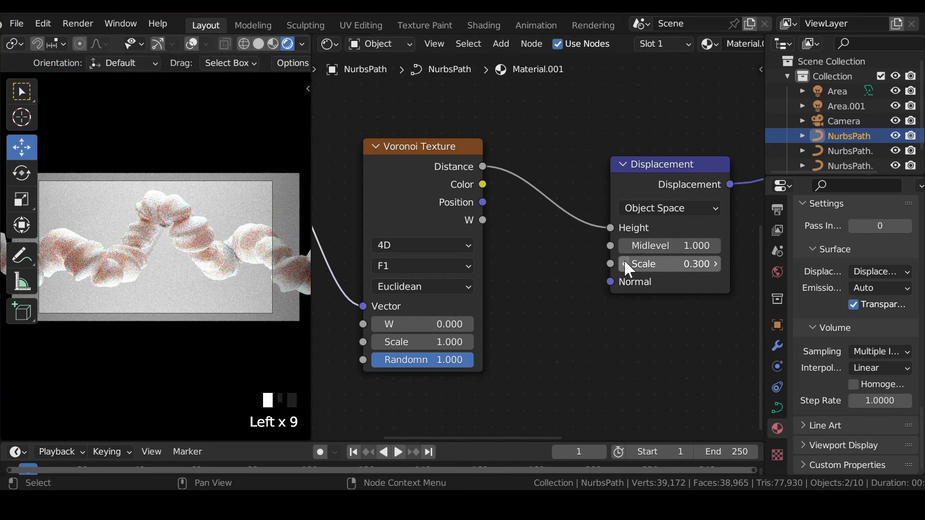
{"action": "left_click", "coordinate": [624, 264]}
{"action": "scroll", "coordinate": [124, 213], "scroll_direction": "up", "scroll_amount": 5}
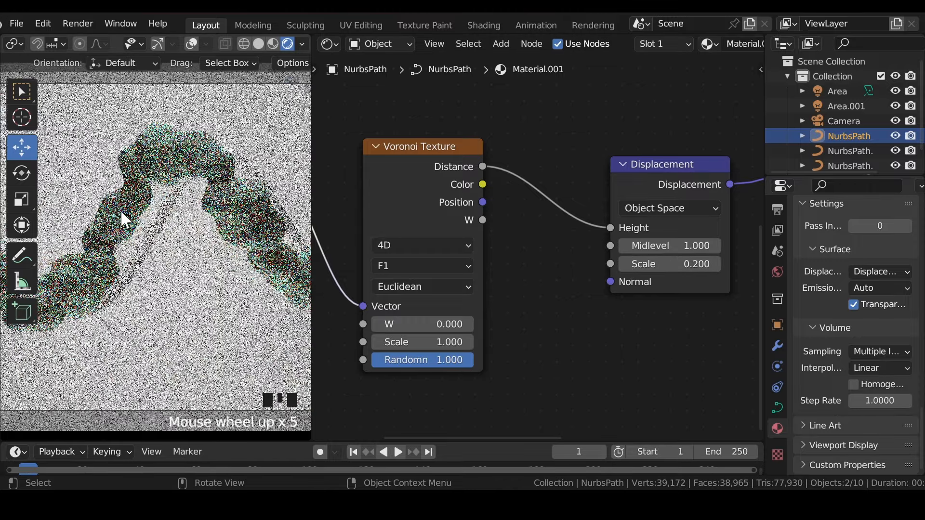
Raise the Displacement node's Midlevel to 1.1 and examine the curve's shape from near and far.
{"action": "left_click", "coordinate": [716, 246]}
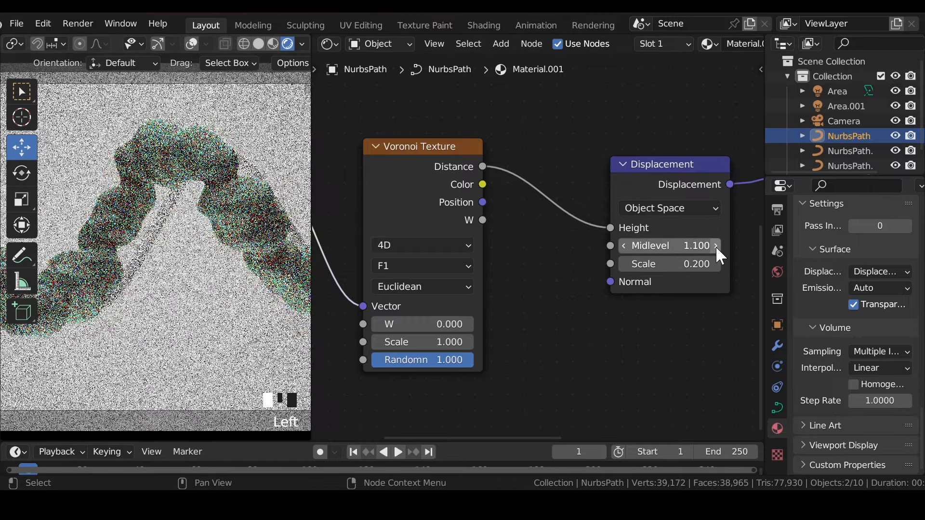
{"action": "scroll", "coordinate": [135, 212], "scroll_direction": "down", "scroll_amount": 4}
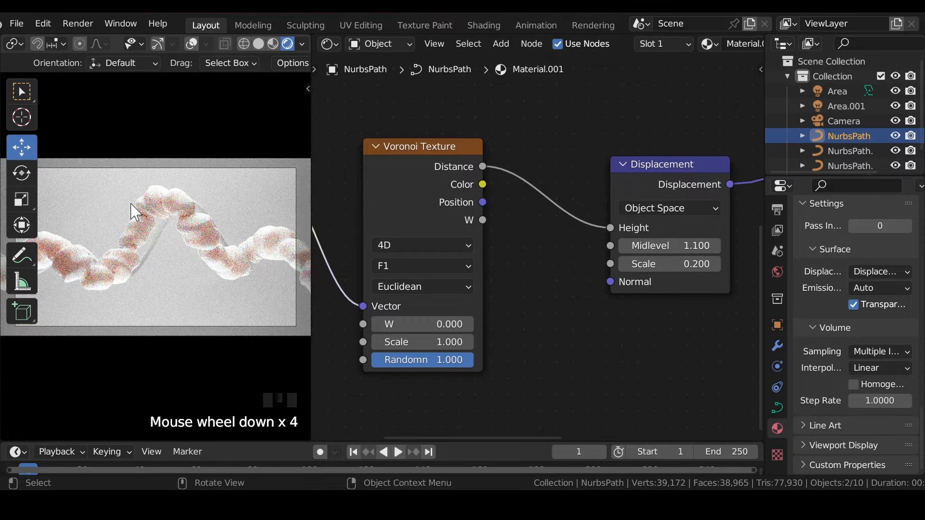
{"action": "scroll", "coordinate": [135, 212], "scroll_direction": "up", "scroll_amount": 4}
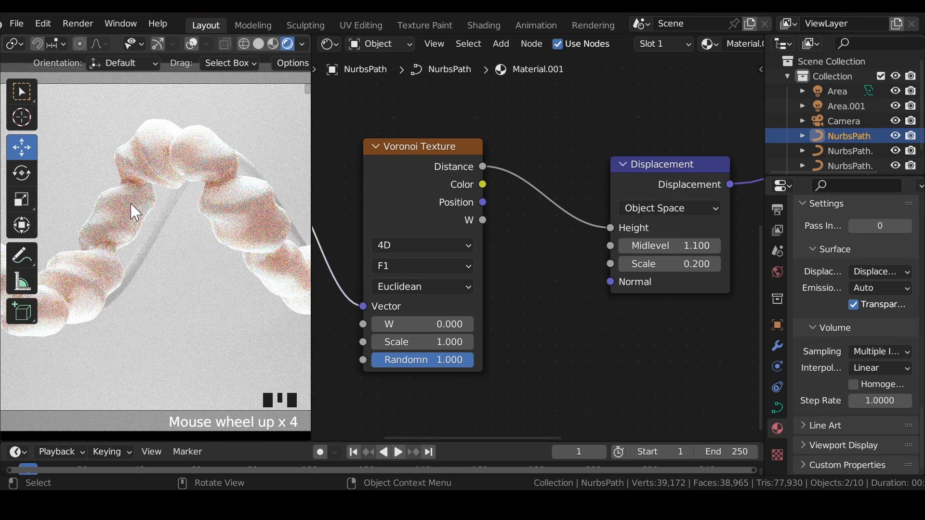
{"action": "scroll", "coordinate": [136, 212], "scroll_direction": "down", "scroll_amount": 6}
{"action": "scroll", "coordinate": [193, 266], "scroll_direction": "up", "scroll_amount": 1}
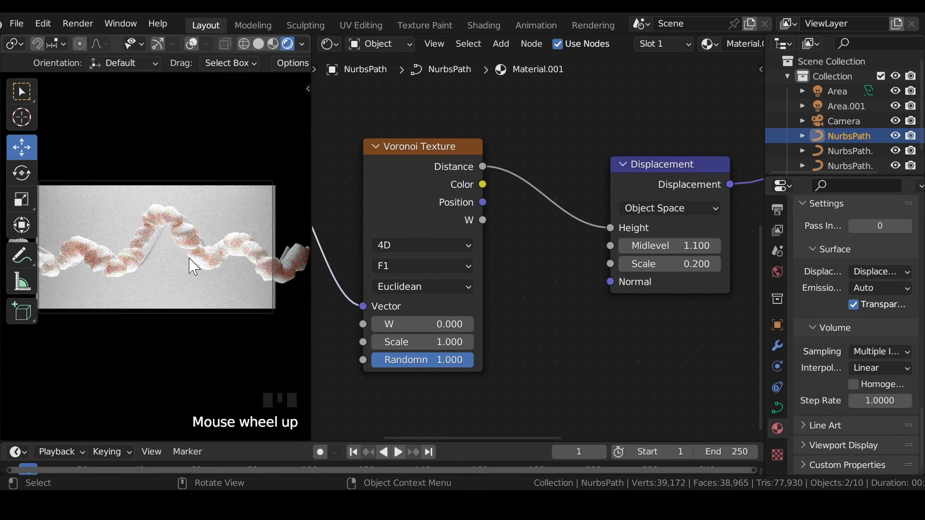
{"action": "scroll", "coordinate": [193, 266], "scroll_direction": "up", "scroll_amount": 4}
{"action": "scroll", "coordinate": [192, 263], "scroll_direction": "down", "scroll_amount": 4}
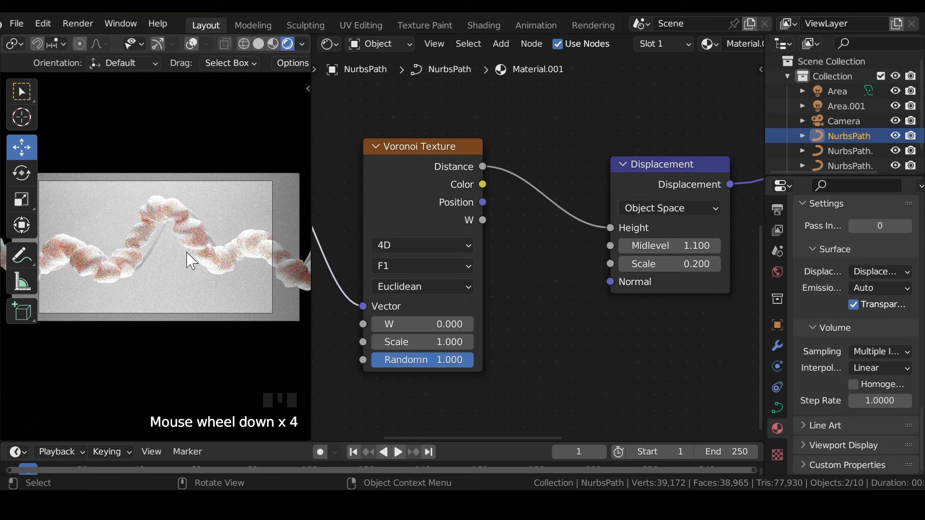
Add a Color Ramp node and connect its Color output to the Principled BSDF's Subsurface Color.
{"action": "scroll", "coordinate": [631, 135], "scroll_direction": "down", "scroll_amount": 3}
{"action": "middle_click_drag", "start_coordinate": [632, 130], "coordinate": [576, 316]}
{"action": "middle_click_drag", "start_coordinate": [573, 244], "coordinate": [449, 244]}
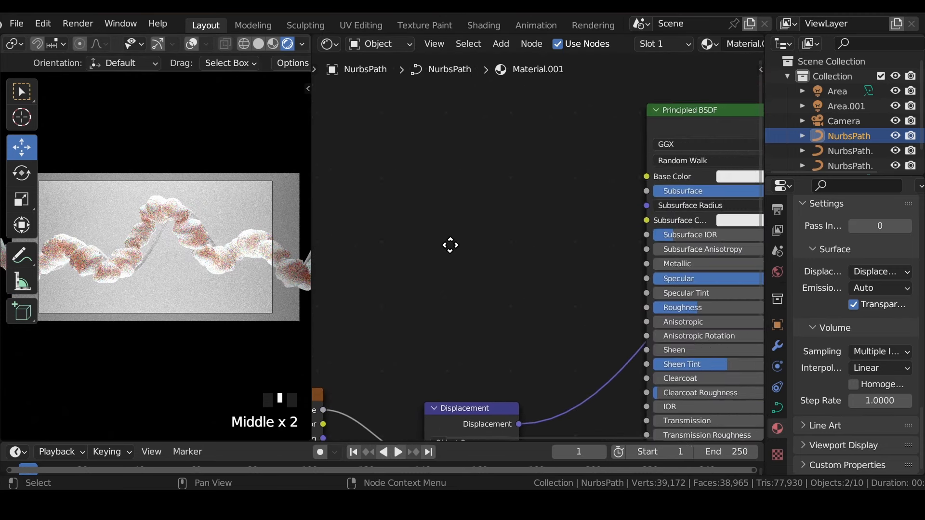
{"action": "key", "text": "shift+a"}
{"action": "type", "text": "col"}
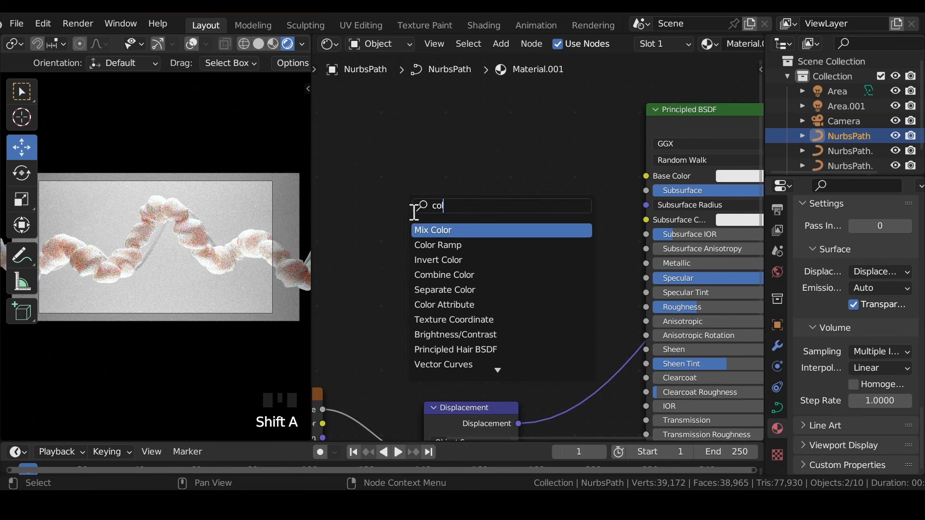
{"action": "key", "text": "Down"}
{"action": "key", "text": "Return"}
{"action": "left_click", "coordinate": [417, 221]}
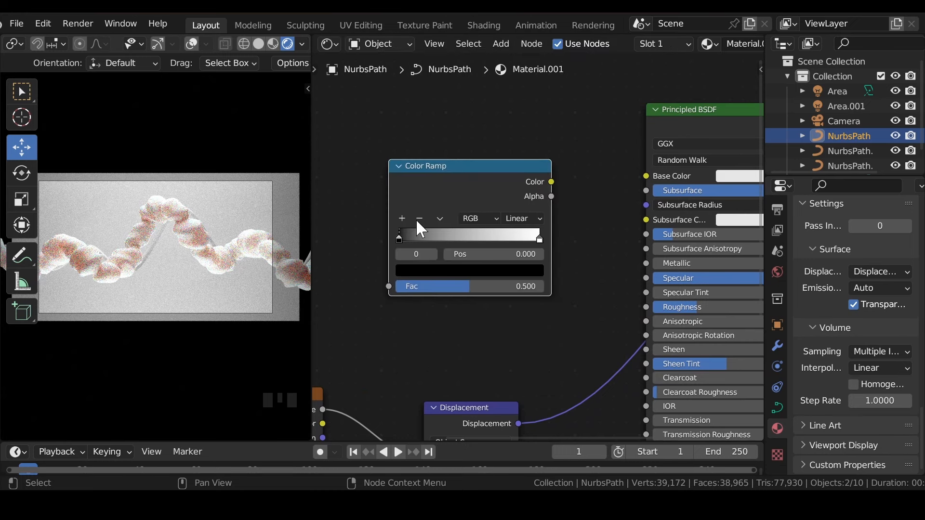
{"action": "left_click_drag", "start_coordinate": [552, 182], "coordinate": [646, 219]}
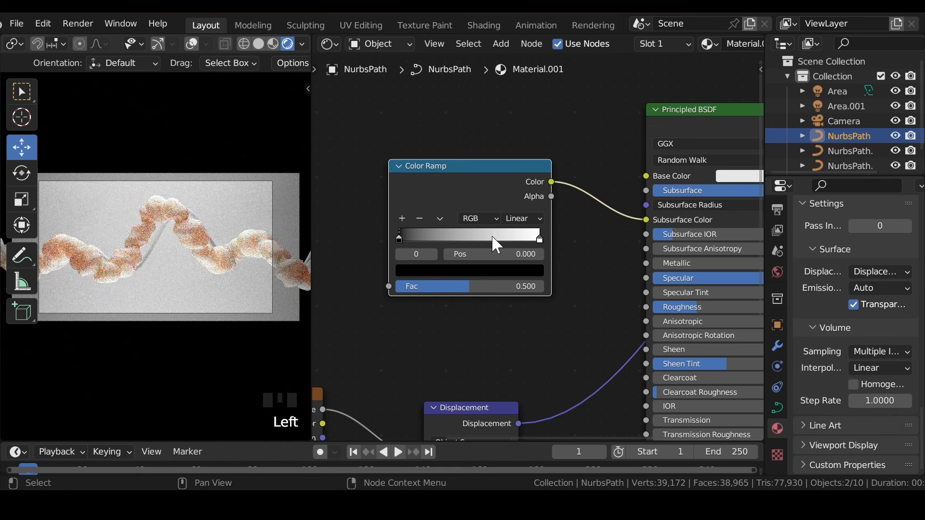
Add a Gradient Texture node and connect its Color output to the Color Ramp's Fac input.
{"action": "middle_click_drag", "start_coordinate": [399, 236], "coordinate": [635, 223]}
{"action": "key", "text": "shift+a"}
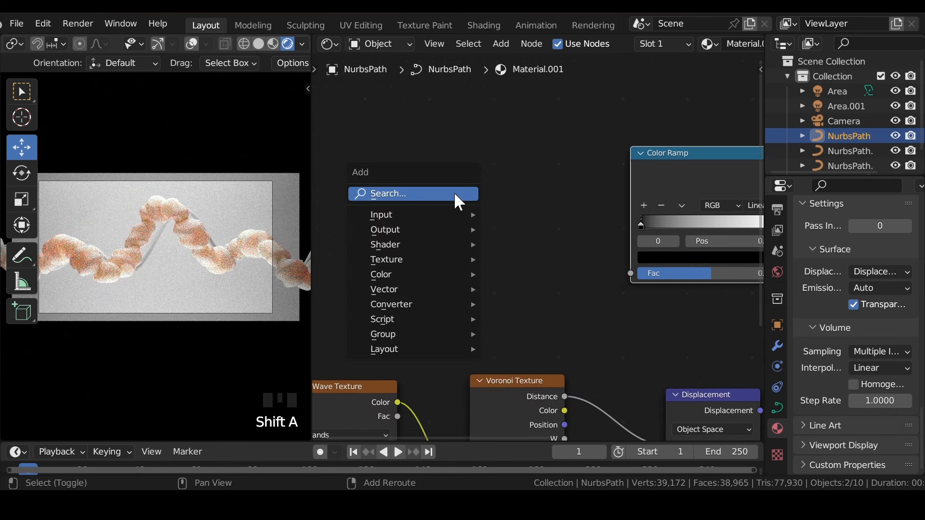
{"action": "left_click", "coordinate": [454, 192]}
{"action": "type", "text": "gr"}
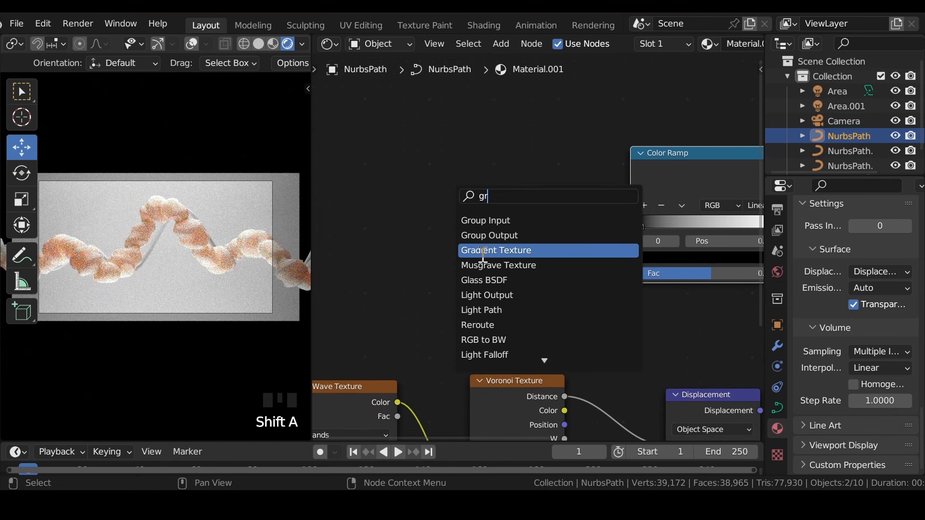
{"action": "left_click", "coordinate": [469, 251]}
{"action": "left_click", "coordinate": [433, 233]}
{"action": "left_click_drag", "start_coordinate": [501, 181], "coordinate": [631, 273]}
Set the Color Ramp's first stop to cyan with hue 0.545, saturation 1 and value 1.
{"action": "middle_click_drag", "start_coordinate": [668, 345], "coordinate": [609, 324]}
{"action": "scroll", "coordinate": [535, 310], "scroll_direction": "up", "scroll_amount": 1}
{"action": "scroll", "coordinate": [568, 264], "scroll_direction": "up", "scroll_amount": 2}
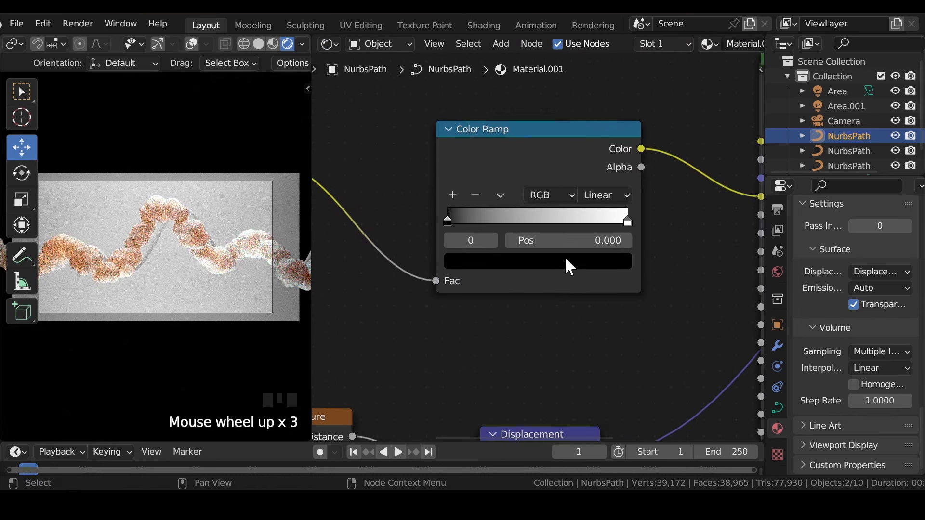
{"action": "left_click", "coordinate": [568, 262]}
{"action": "left_click_drag", "start_coordinate": [587, 42], "coordinate": [586, 24]}
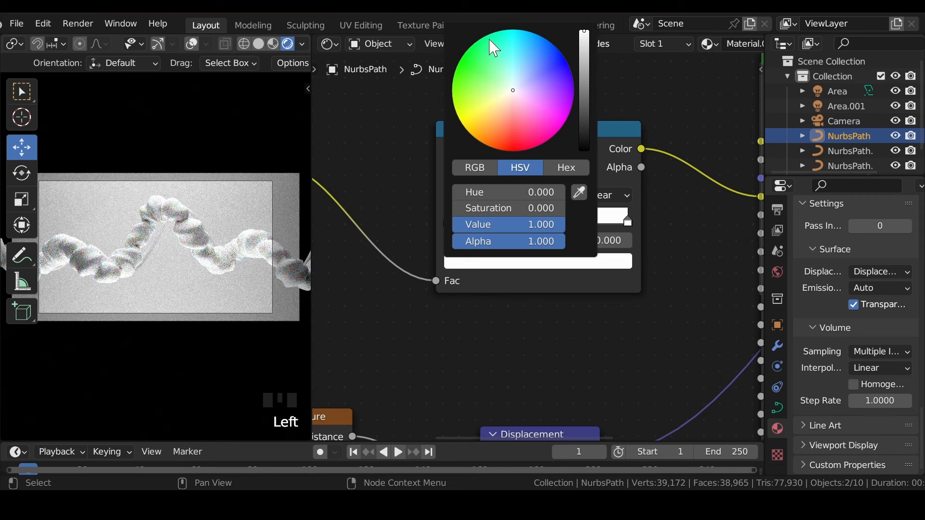
{"action": "left_click", "coordinate": [522, 37]}
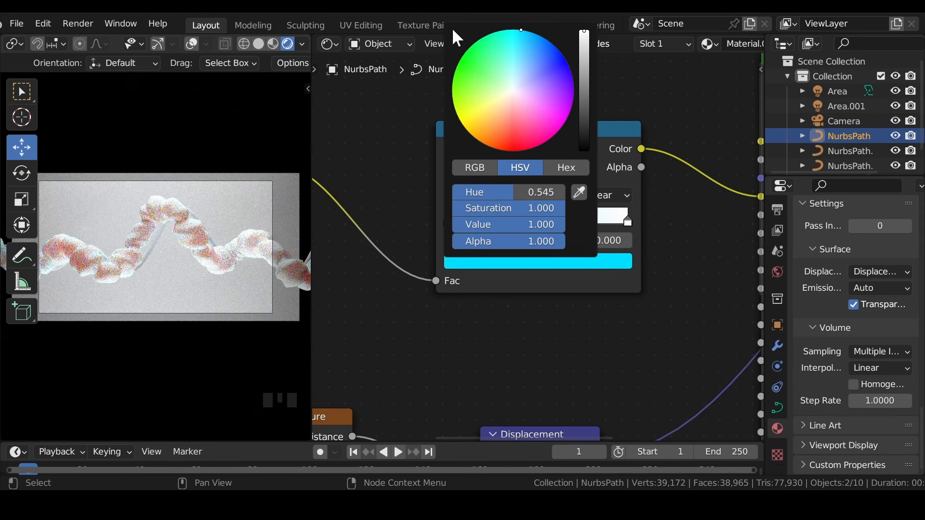
Set the Color Ramp's last stop to magenta and save the file.
{"action": "left_click", "coordinate": [628, 219]}
{"action": "left_click", "coordinate": [572, 261]}
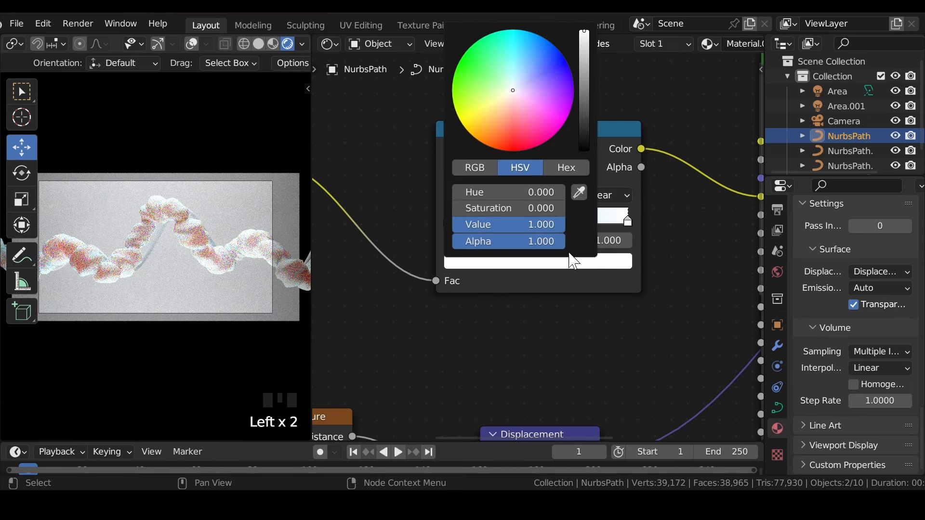
{"action": "left_click", "coordinate": [559, 120]}
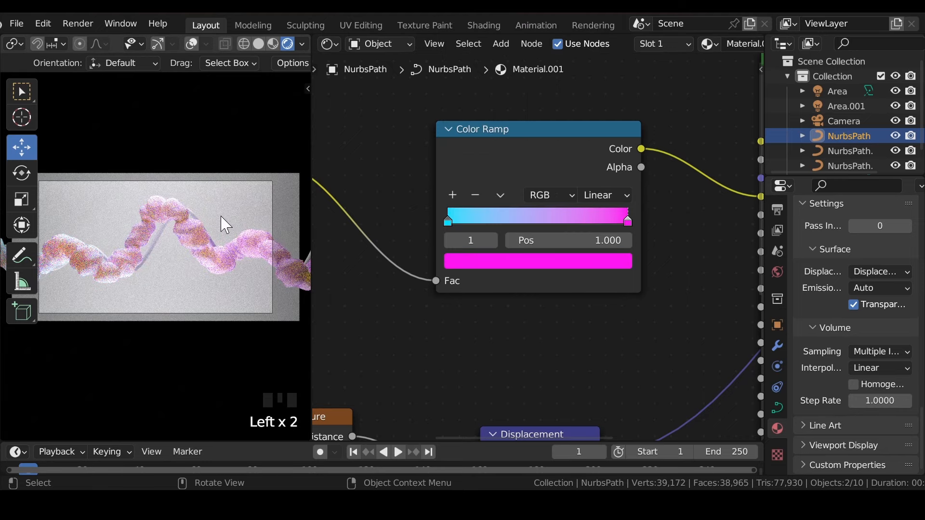
{"action": "scroll", "coordinate": [179, 249], "scroll_direction": "up", "scroll_amount": 4}
{"action": "key", "text": "ctrl+s"}
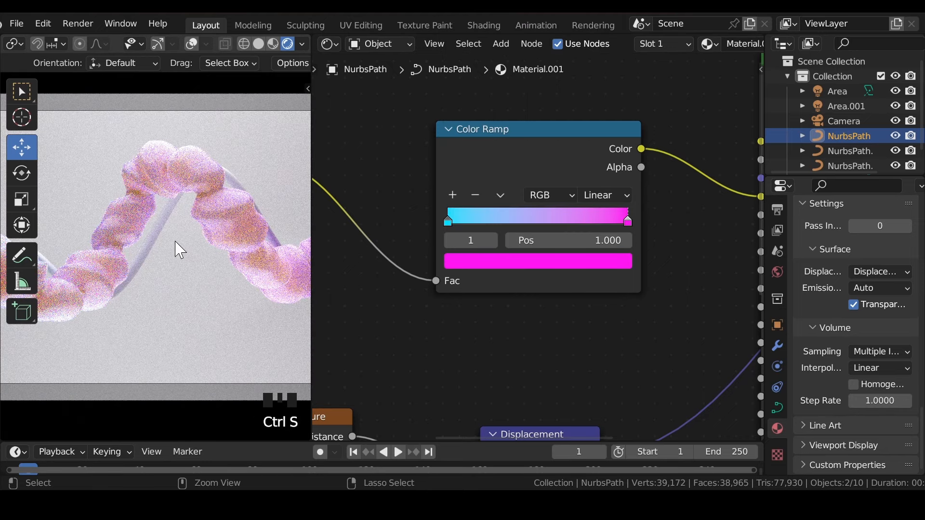
Set the Color Ramp's interpolation to Ease and check the colours along the whole curve.
{"action": "scroll", "coordinate": [437, 263], "scroll_direction": "down", "scroll_amount": 3}
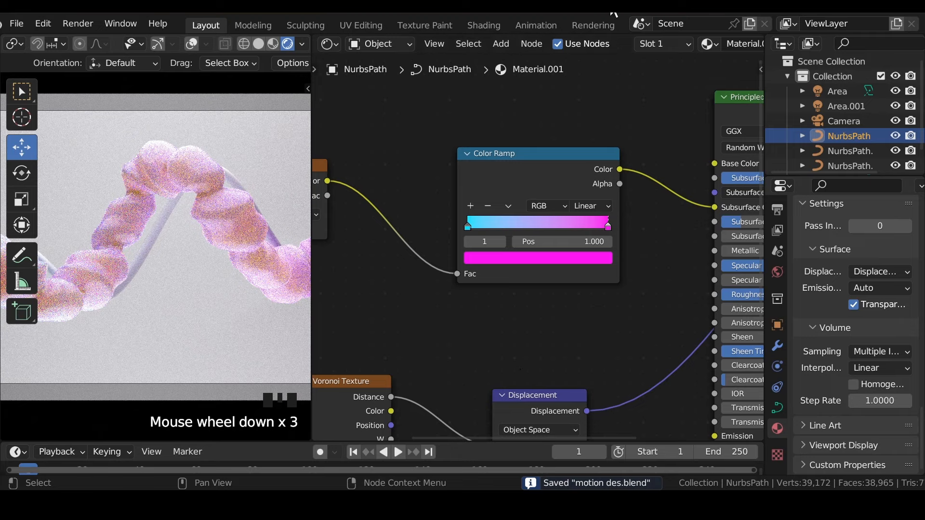
{"action": "left_click", "coordinate": [592, 208]}
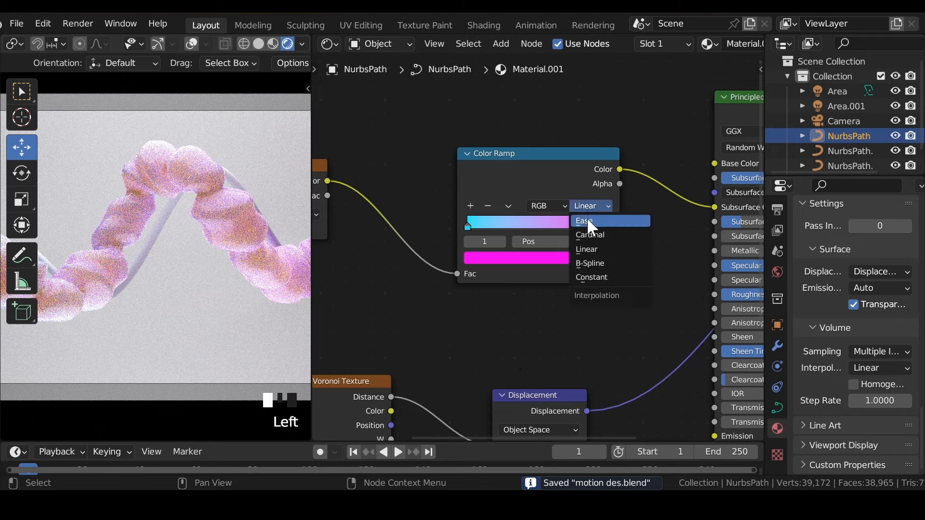
{"action": "left_click", "coordinate": [587, 218]}
{"action": "scroll", "coordinate": [180, 214], "scroll_direction": "down", "scroll_amount": 4}
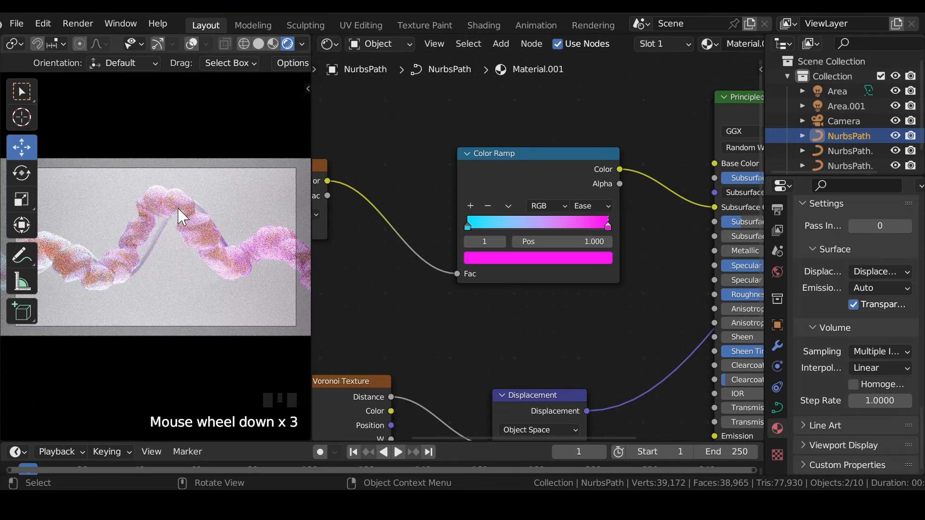
{"action": "scroll", "coordinate": [124, 264], "scroll_direction": "down", "scroll_amount": 3}
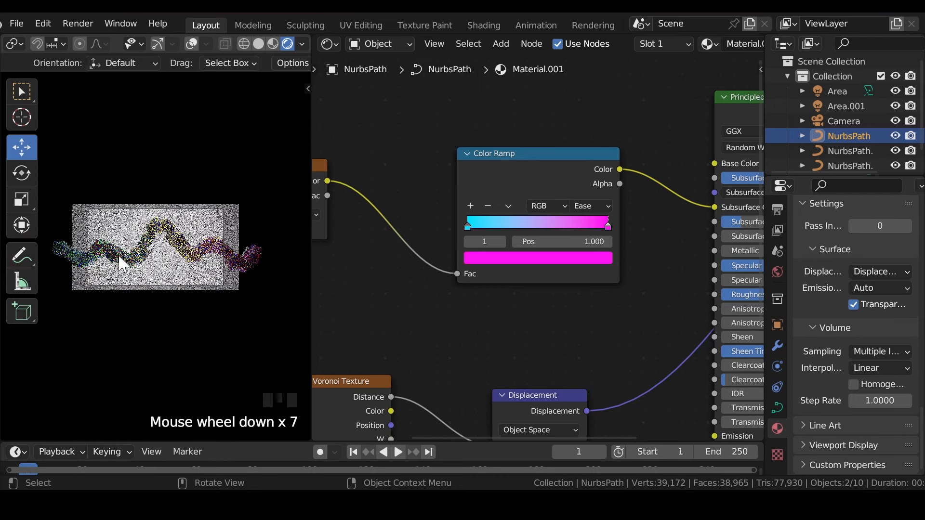
Try the Quadratic gradient type on the Gradient Texture and check the curve's colours in the viewport.
{"action": "middle_click_drag", "start_coordinate": [357, 241], "coordinate": [532, 206]}
{"action": "left_click", "coordinate": [512, 198]}
{"action": "left_click", "coordinate": [511, 196]}
{"action": "left_click", "coordinate": [466, 215]}
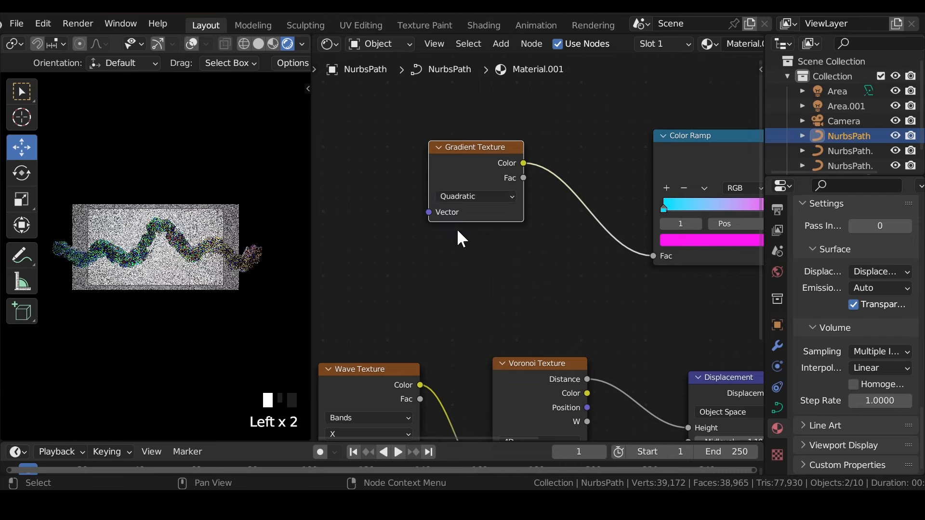
{"action": "scroll", "coordinate": [159, 244], "scroll_direction": "up", "scroll_amount": 5}
{"action": "scroll", "coordinate": [157, 238], "scroll_direction": "down", "scroll_amount": 2}
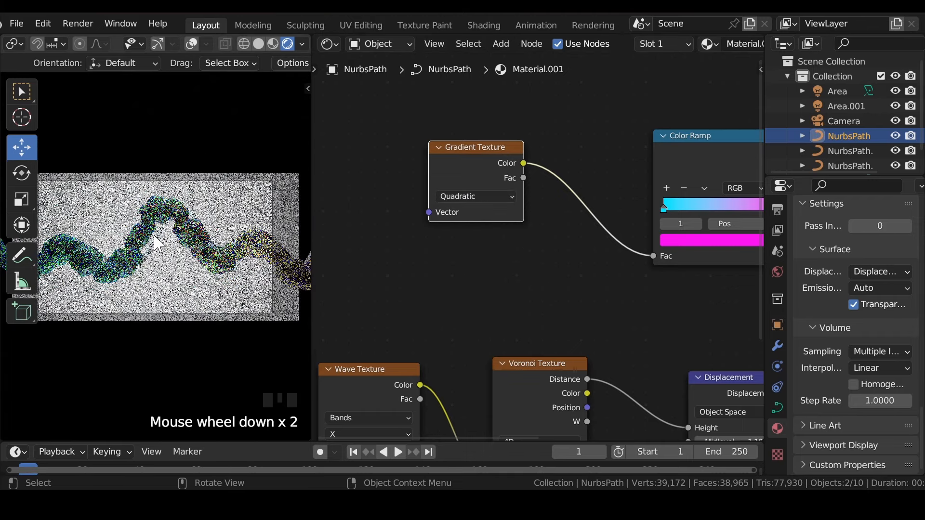
Try the Easing, Diagonal and Spherical gradient types on the Gradient Texture.
{"action": "left_click", "coordinate": [467, 196]}
{"action": "left_click_drag", "start_coordinate": [465, 197], "coordinate": [465, 238]}
{"action": "left_click_drag", "start_coordinate": [467, 201], "coordinate": [469, 245]}
{"action": "left_click_drag", "start_coordinate": [476, 201], "coordinate": [473, 254]}
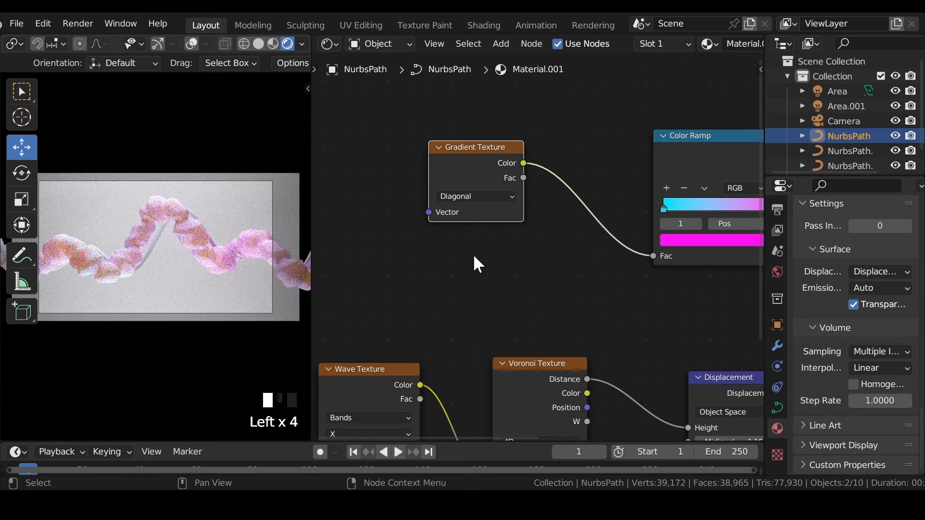
{"action": "left_click_drag", "start_coordinate": [466, 196], "coordinate": [469, 262]}
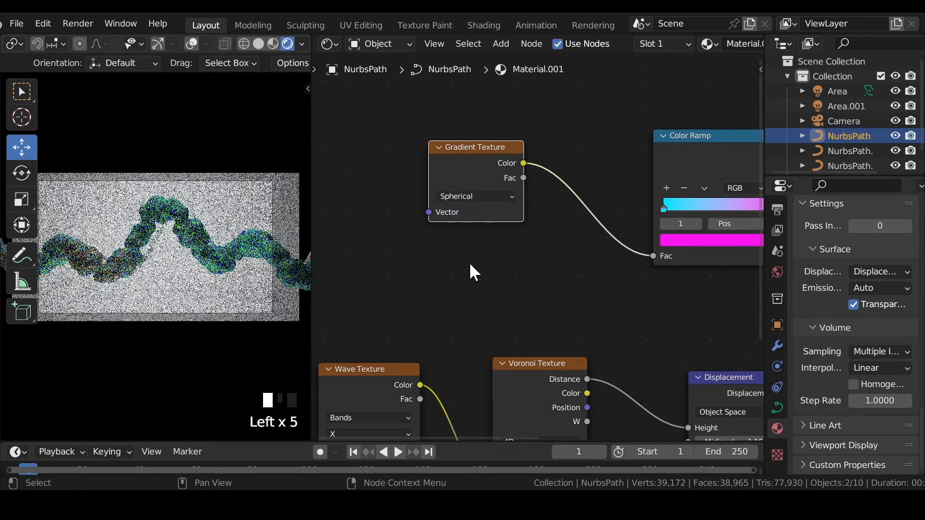
Try the Quadratic Sphere, Radial and Diagonal gradient types on the Gradient Texture.
{"action": "left_click_drag", "start_coordinate": [469, 197], "coordinate": [476, 275]}
{"action": "left_click_drag", "start_coordinate": [470, 197], "coordinate": [458, 298]}
{"action": "left_click_drag", "start_coordinate": [479, 198], "coordinate": [464, 256]}
Set the Gradient Texture's type to Easing, check the colours along the whole curve and save the file.
{"action": "left_click", "coordinate": [461, 196]}
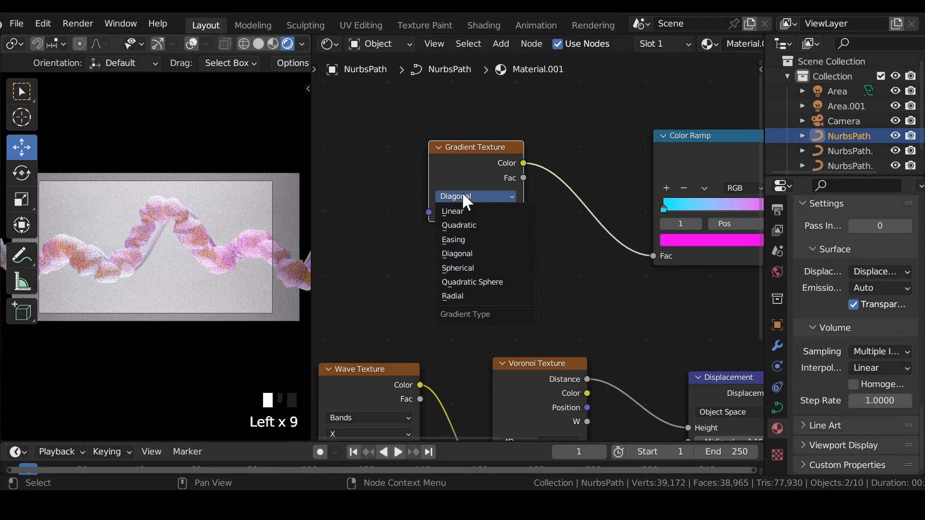
{"action": "left_click", "coordinate": [457, 240]}
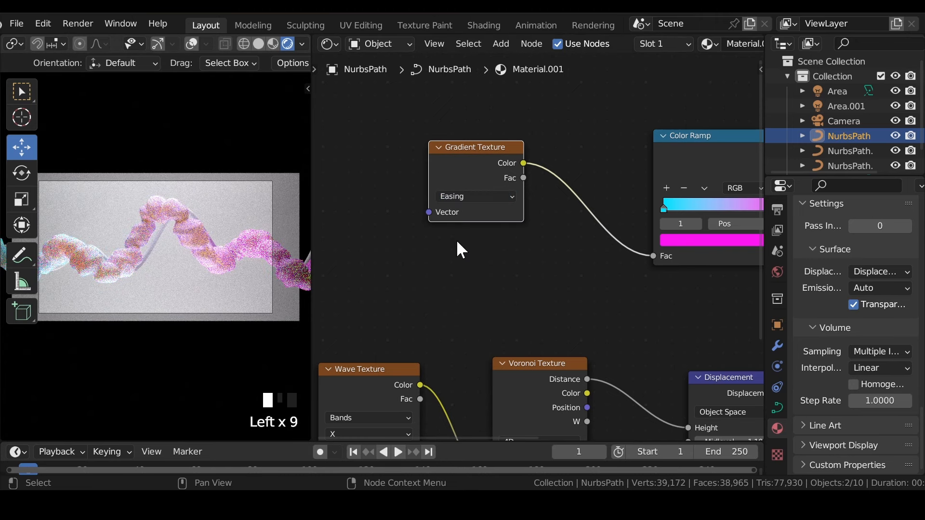
{"action": "scroll", "coordinate": [98, 243], "scroll_direction": "down", "scroll_amount": 2}
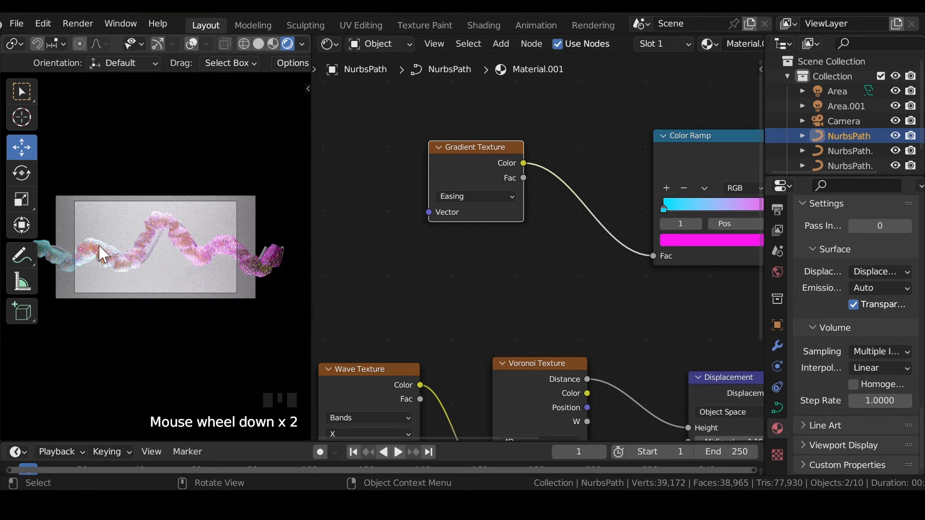
{"action": "key", "text": "ctrl+s"}
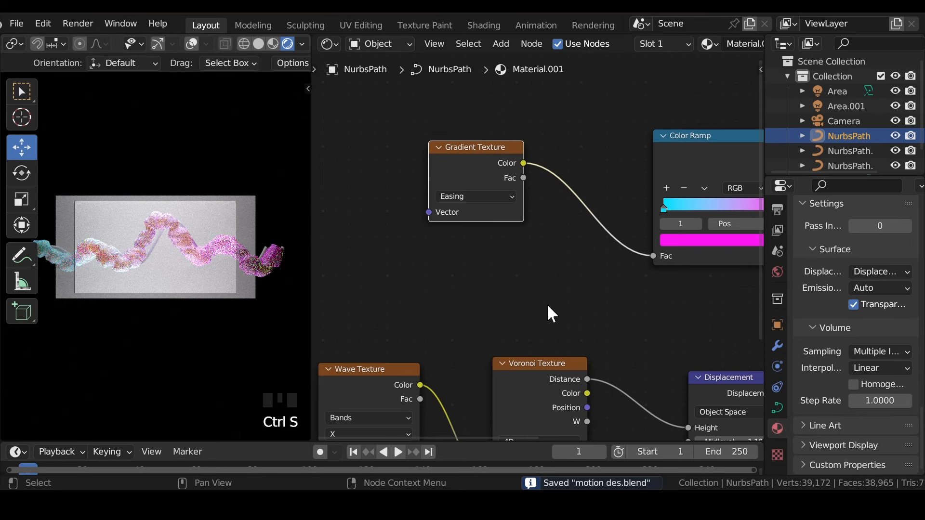
Try a Scale of 0.300 on the Displacement node and check the curve's shape in the viewport.
{"action": "middle_click_drag", "start_coordinate": [547, 312], "coordinate": [431, 145]}
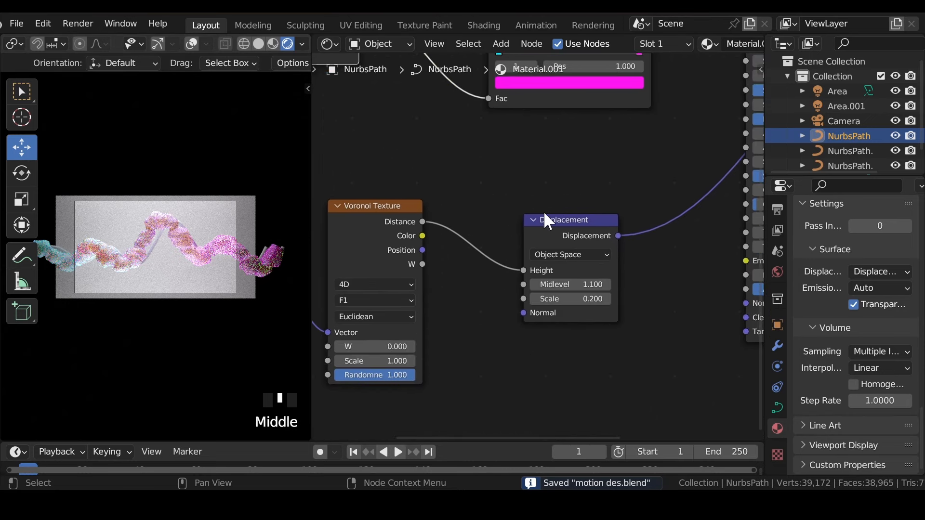
{"action": "scroll", "coordinate": [677, 202], "scroll_direction": "down", "scroll_amount": 3}
{"action": "middle_click_drag", "start_coordinate": [452, 200], "coordinate": [524, 270]}
{"action": "scroll", "coordinate": [146, 285], "scroll_direction": "up", "scroll_amount": 5}
{"action": "scroll", "coordinate": [145, 284], "scroll_direction": "up", "scroll_amount": 4}
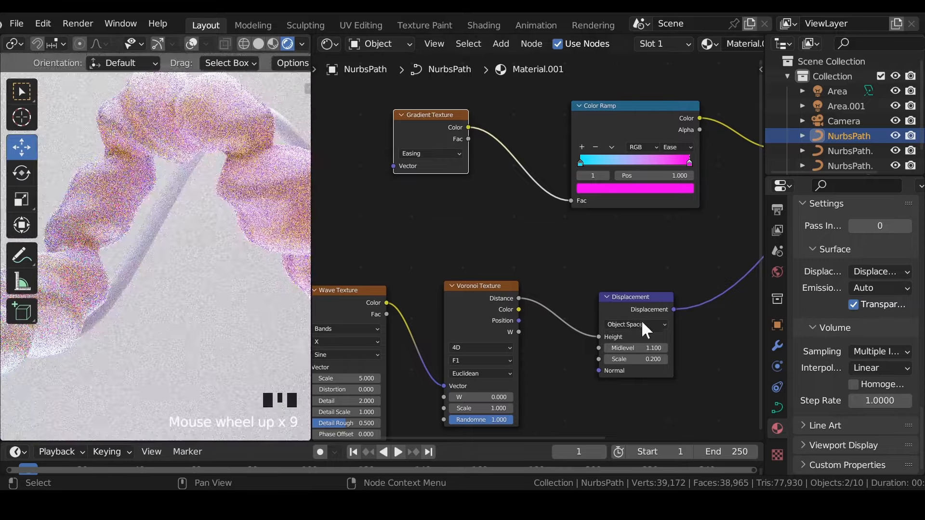
{"action": "scroll", "coordinate": [667, 355], "scroll_direction": "up", "scroll_amount": 1}
{"action": "middle_click_drag", "start_coordinate": [667, 355], "coordinate": [579, 129]}
{"action": "left_click", "coordinate": [646, 214]}
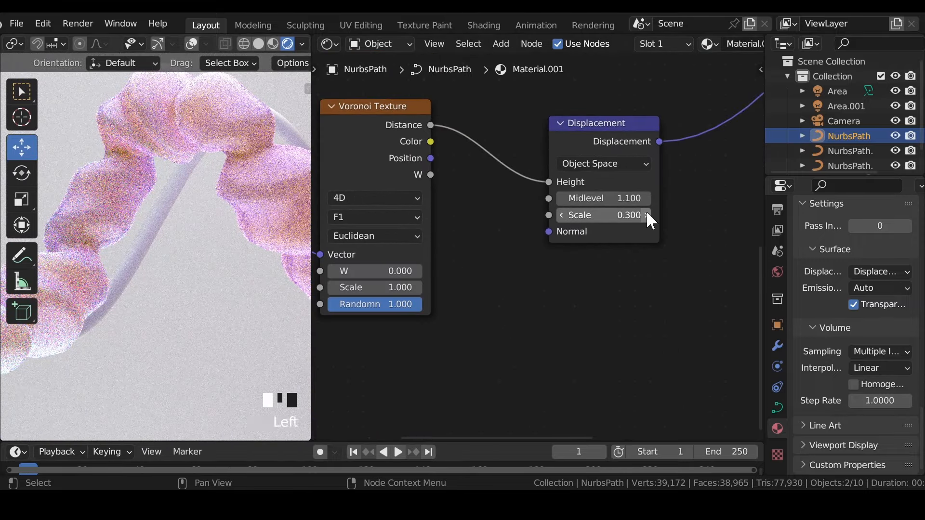
{"action": "scroll", "coordinate": [112, 223], "scroll_direction": "down", "scroll_amount": 5}
{"action": "scroll", "coordinate": [112, 223], "scroll_direction": "down", "scroll_amount": 2}
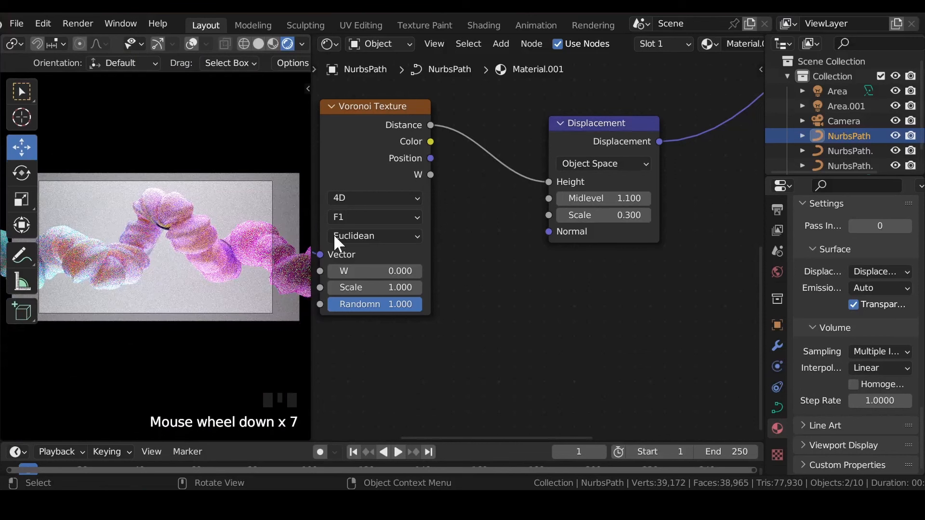
Set the Displacement node's Scale to 0.200 and its Midlevel to 1.200, and check the curve up close.
{"action": "left_click", "coordinate": [562, 215]}
{"action": "left_click", "coordinate": [647, 198]}
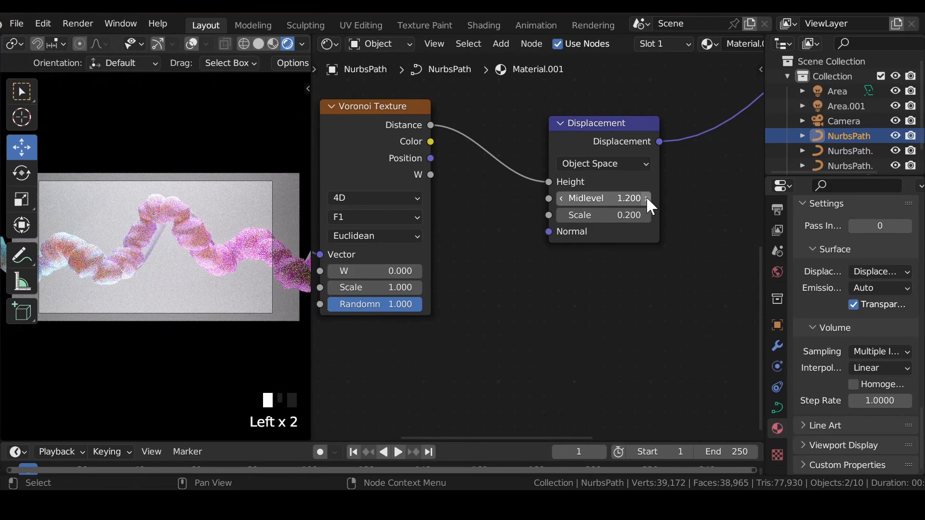
{"action": "scroll", "coordinate": [207, 233], "scroll_direction": "up", "scroll_amount": 6}
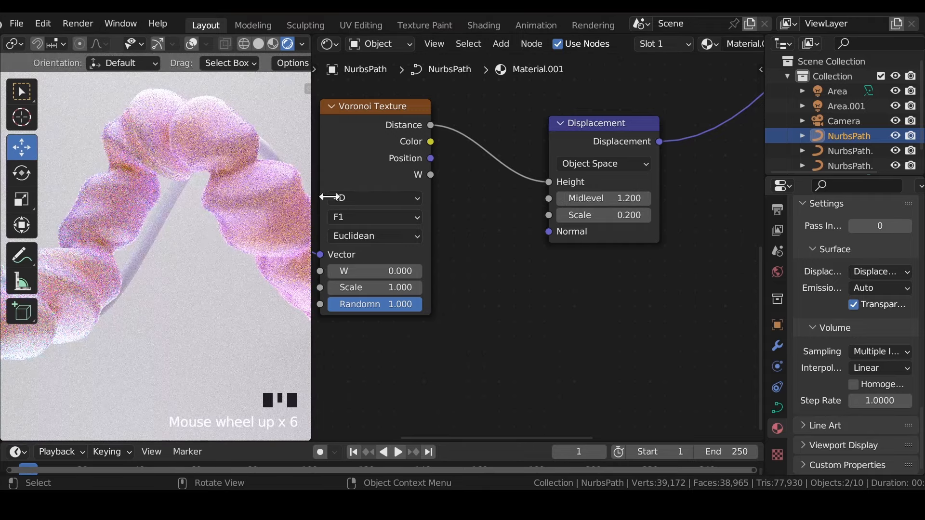
Try the Manhattan distance metric on the Voronoi Texture and return it to Euclidean.
{"action": "middle_click_drag", "start_coordinate": [495, 198], "coordinate": [699, 176]}
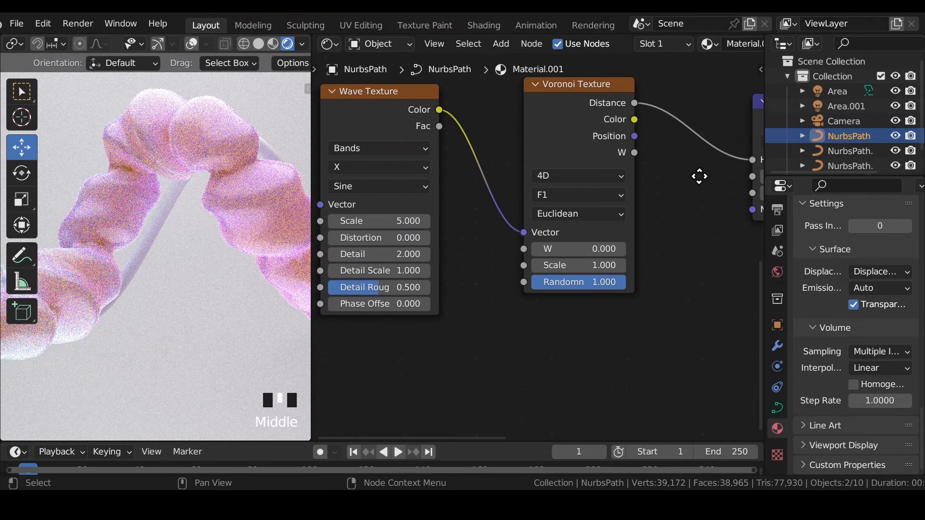
{"action": "middle_click_drag", "start_coordinate": [459, 239], "coordinate": [553, 193]}
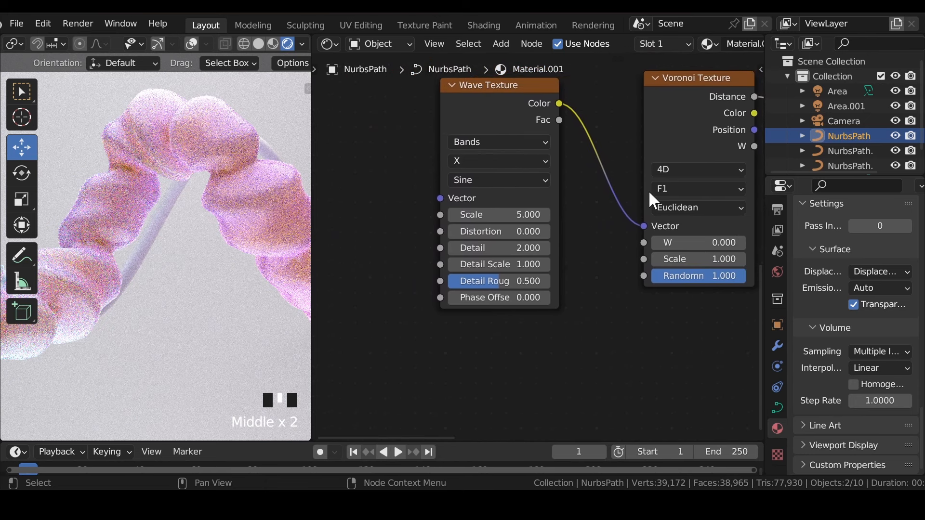
{"action": "middle_click_drag", "start_coordinate": [649, 193], "coordinate": [541, 210]}
{"action": "left_click", "coordinate": [547, 203]}
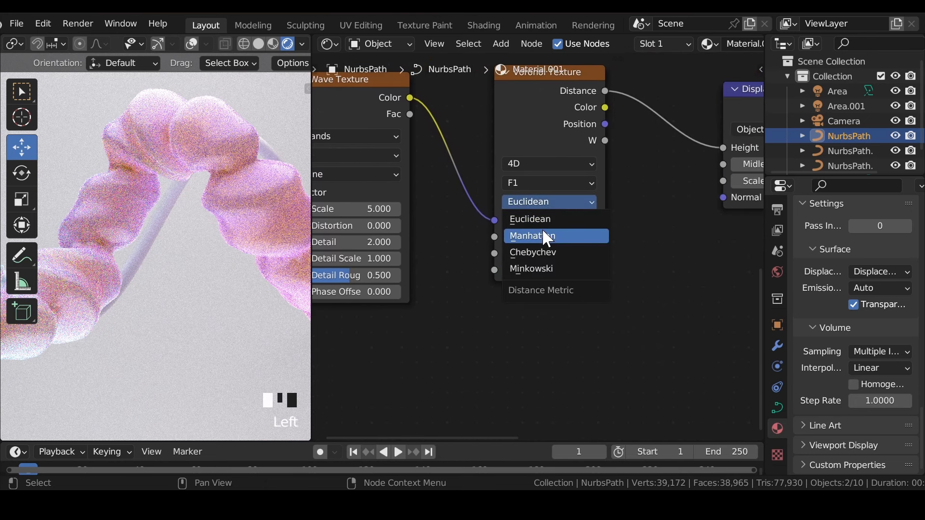
{"action": "left_click_drag", "start_coordinate": [547, 239], "coordinate": [547, 236]}
{"action": "left_click_drag", "start_coordinate": [550, 199], "coordinate": [547, 216]}
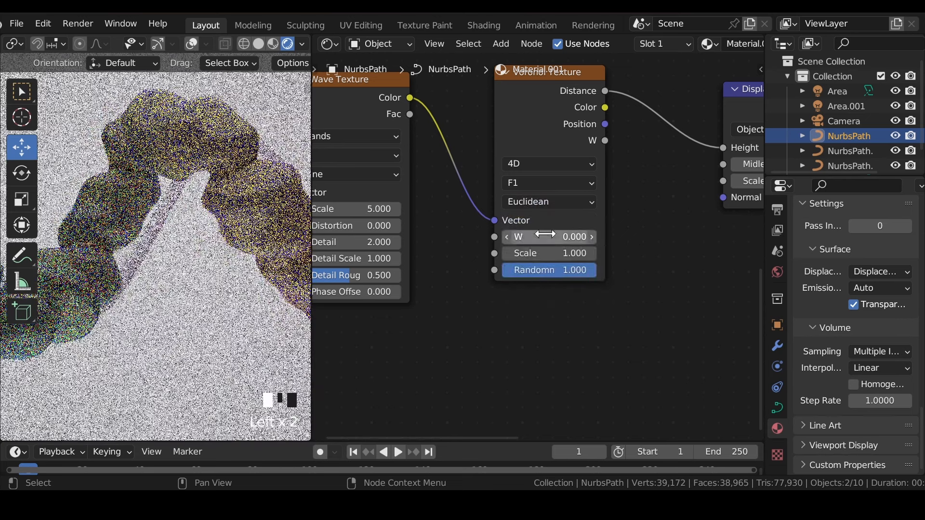
Try driving the Displacement Height from the Voronoi Texture's Color output, and reconnect the Distance output.
{"action": "middle_click_drag", "start_coordinate": [682, 220], "coordinate": [599, 241]}
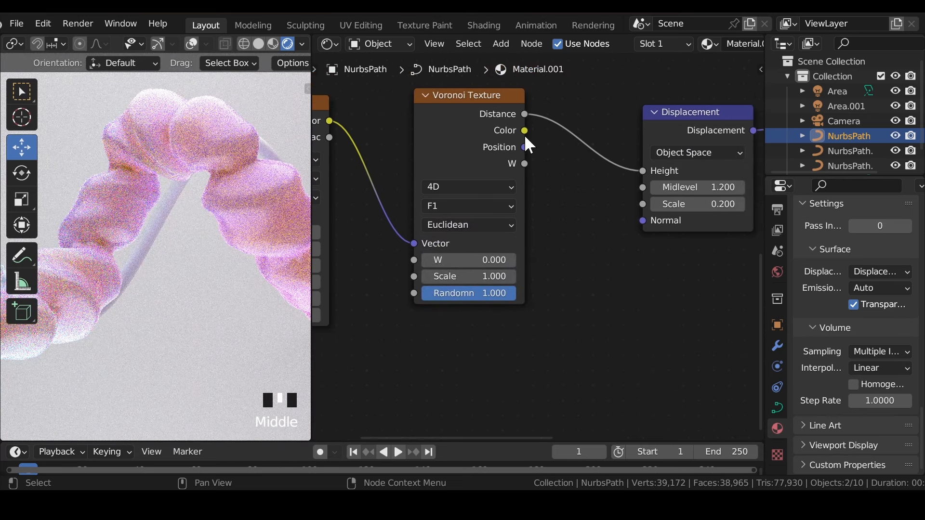
{"action": "left_click_drag", "start_coordinate": [524, 131], "coordinate": [574, 188]}
{"action": "left_click_drag", "start_coordinate": [637, 174], "coordinate": [641, 171]}
{"action": "scroll", "coordinate": [178, 192], "scroll_direction": "down", "scroll_amount": 5}
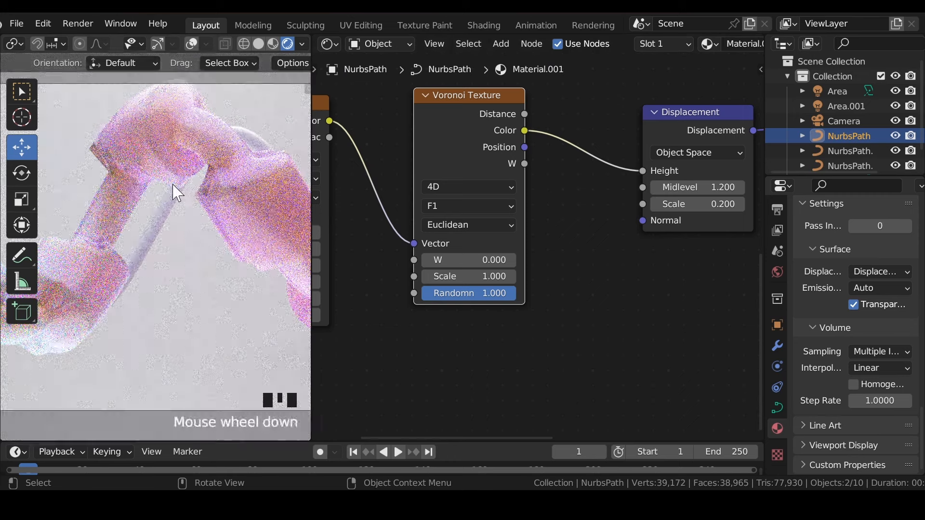
{"action": "scroll", "coordinate": [100, 228], "scroll_direction": "up", "scroll_amount": 6}
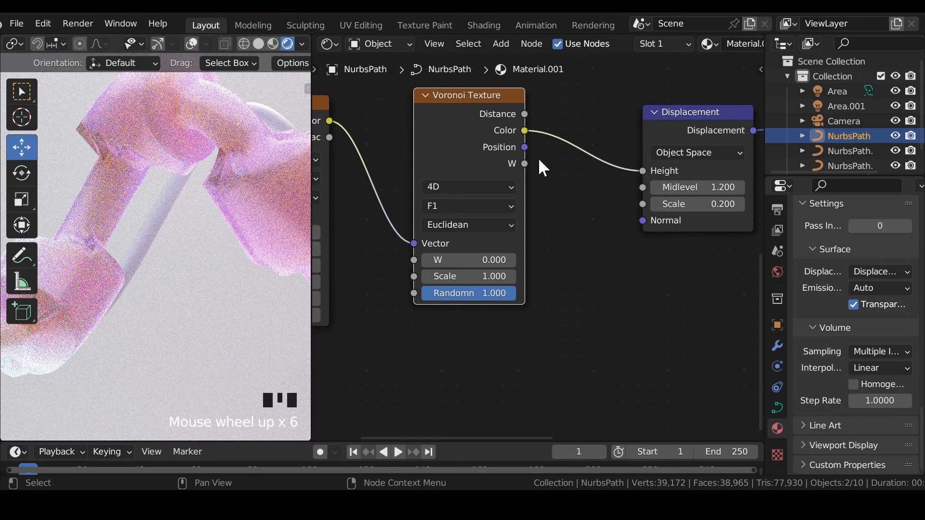
{"action": "left_click_drag", "start_coordinate": [524, 113], "coordinate": [573, 115]}
{"action": "left_click_drag", "start_coordinate": [655, 163], "coordinate": [653, 166]}
{"action": "scroll", "coordinate": [145, 183], "scroll_direction": "down", "scroll_amount": 6}
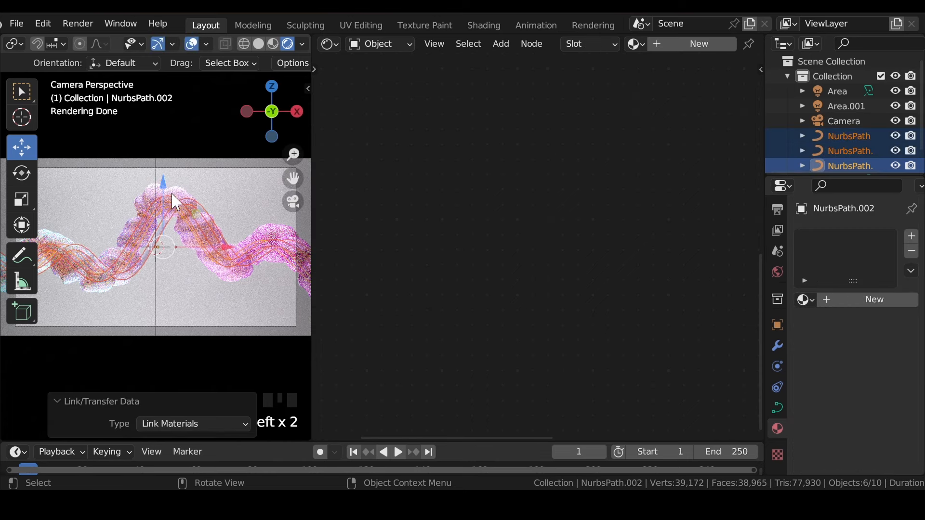
Link the front curve's gradient material to the two other curves and check them through the camera.
{"action": "middle_click_drag", "start_coordinate": [166, 188], "coordinate": [117, 276]}
{"action": "scroll", "coordinate": [116, 277], "scroll_direction": "up", "scroll_amount": 5}
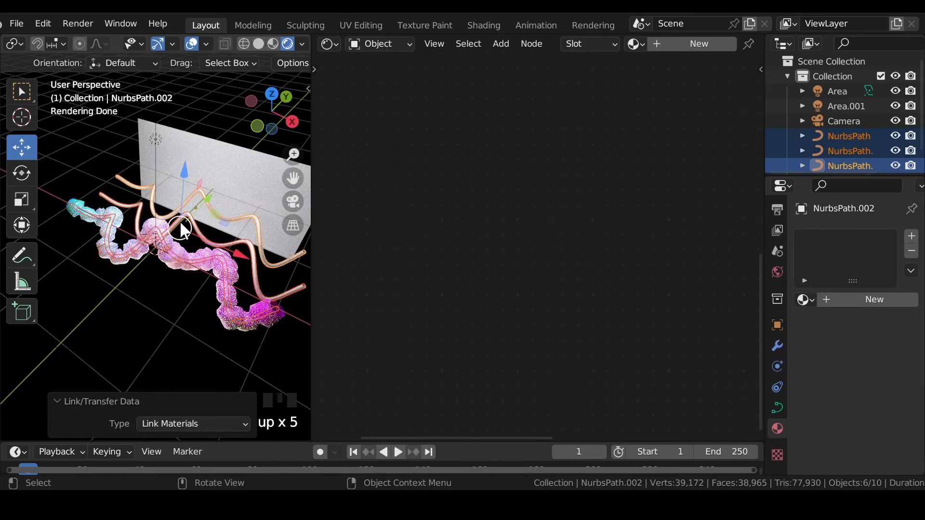
{"action": "left_click", "coordinate": [254, 216]}
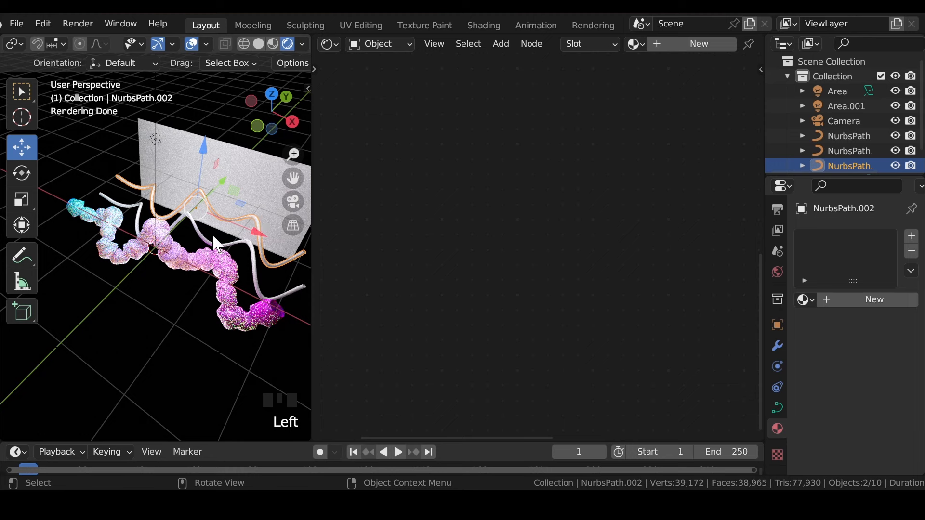
{"action": "left_click", "coordinate": [199, 240], "text": "shift"}
{"action": "left_click", "coordinate": [176, 262], "text": "shift"}
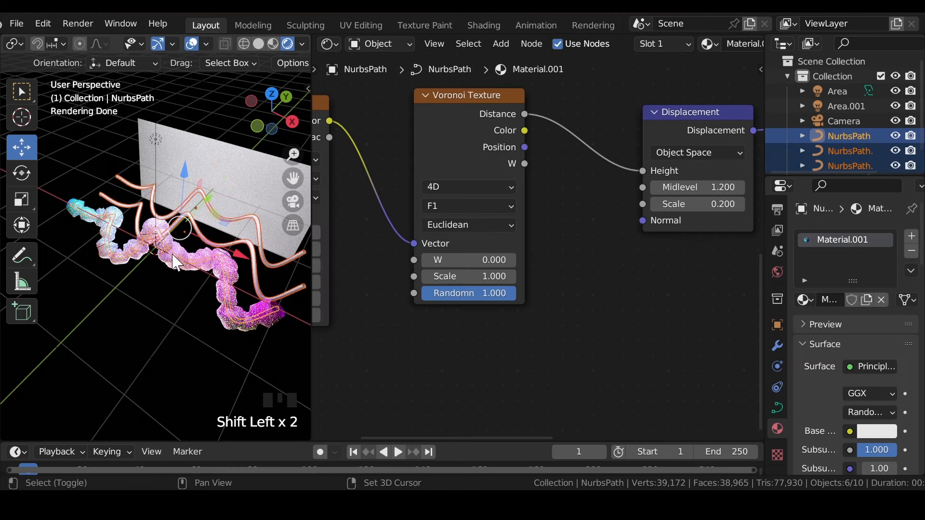
{"action": "key", "text": "ctrl+l"}
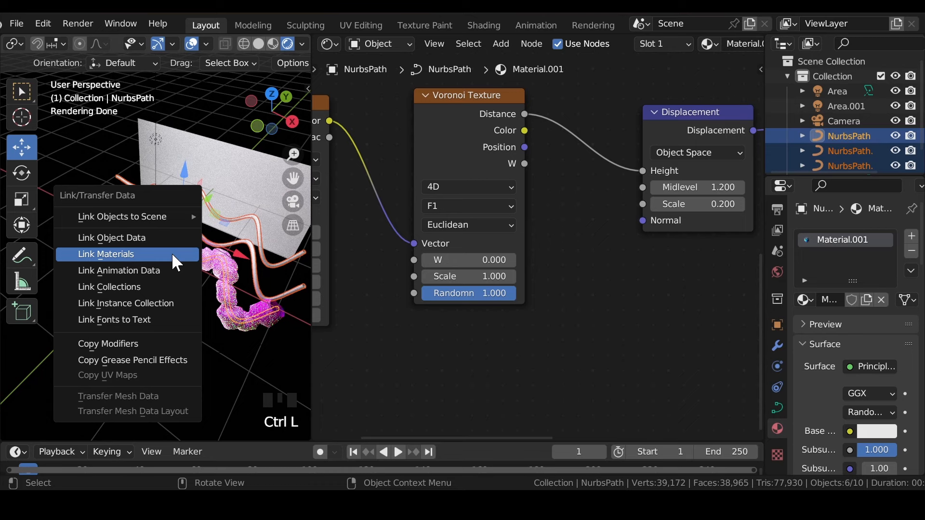
{"action": "left_click", "coordinate": [171, 254]}
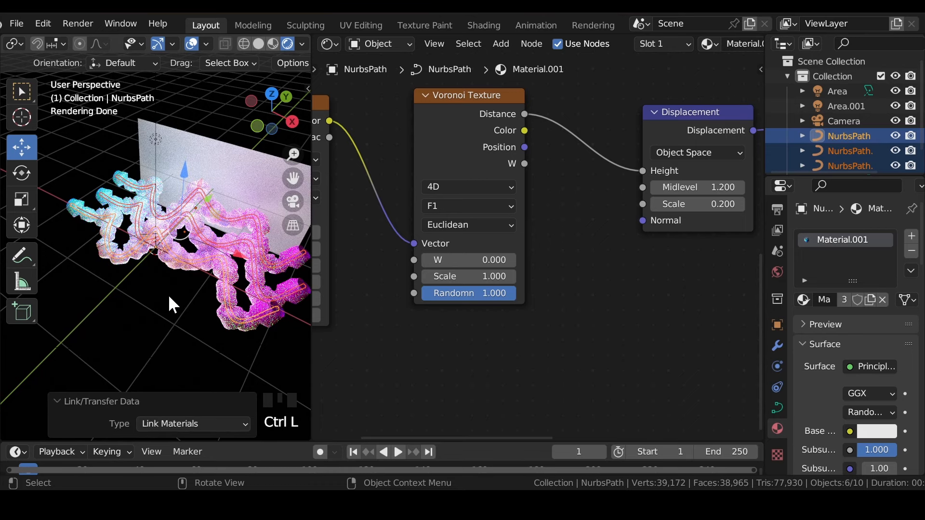
{"action": "key", "text": "KP_0"}
{"action": "scroll", "coordinate": [185, 223], "scroll_direction": "down", "scroll_amount": 2}
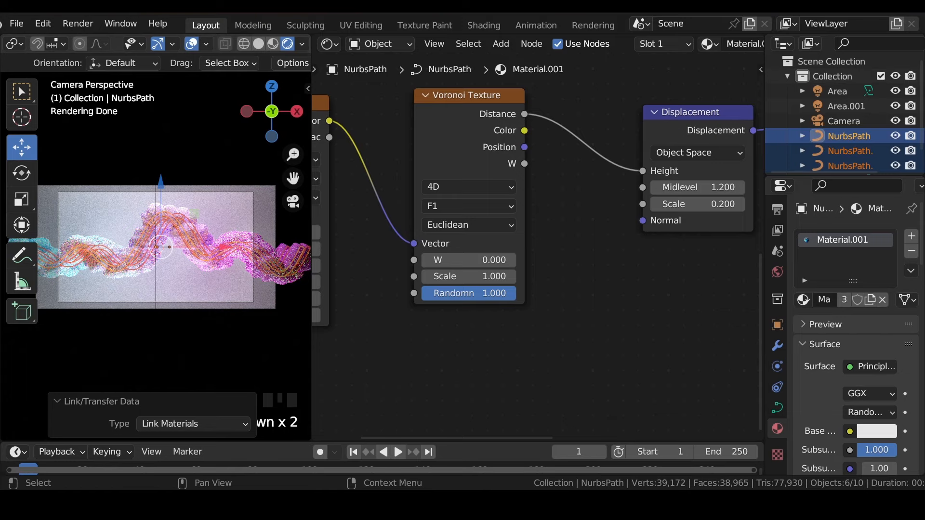
Try moving the front curve about 0.19 m up along Z and about 0.38 m along X, undoing both moves.
{"action": "left_click", "coordinate": [862, 137]}
{"action": "left_click_drag", "start_coordinate": [155, 196], "coordinate": [154, 181]}
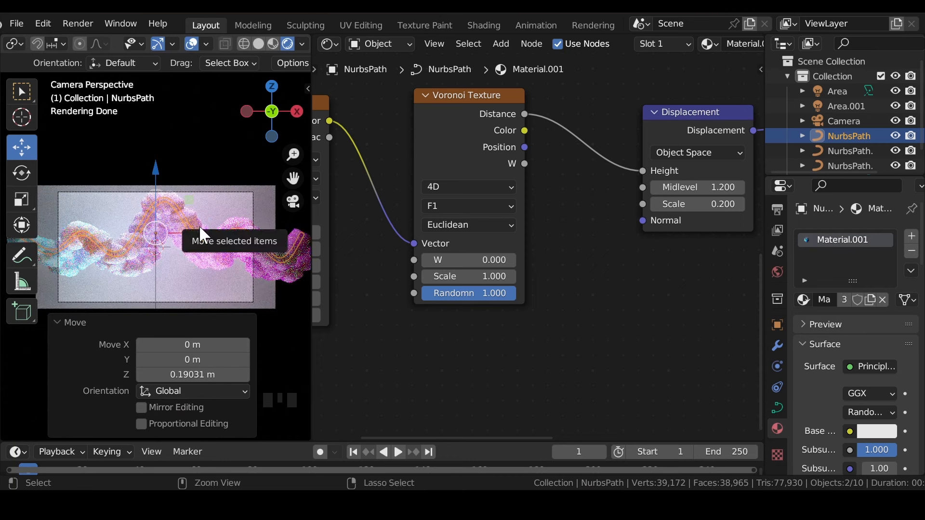
{"action": "key", "text": "ctrl+z"}
{"action": "left_click_drag", "start_coordinate": [201, 242], "coordinate": [227, 243]}
{"action": "middle_click_drag", "start_coordinate": [226, 243], "coordinate": [188, 281]}
{"action": "scroll", "coordinate": [168, 273], "scroll_direction": "up", "scroll_amount": 6}
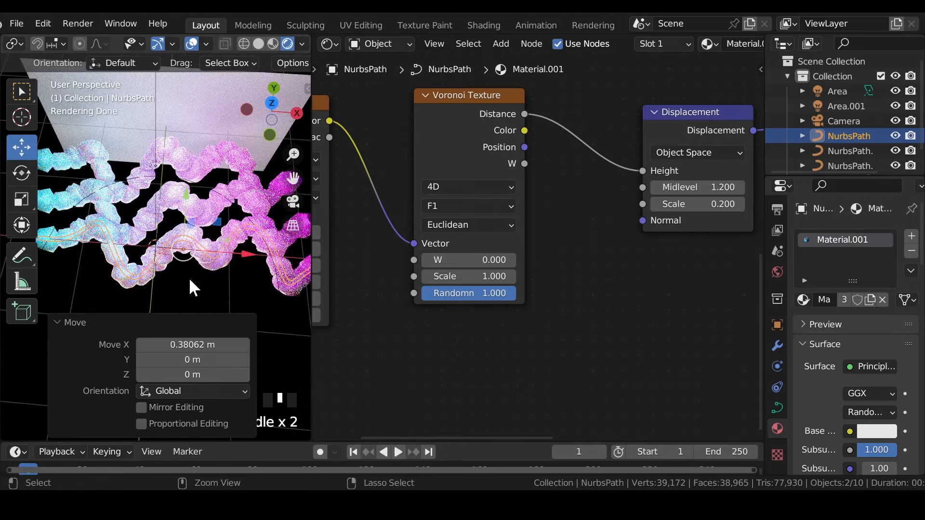
{"action": "key", "text": "ctrl+z"}
Move the middle curve about 0.66 m along X.
{"action": "left_click", "coordinate": [239, 191]}
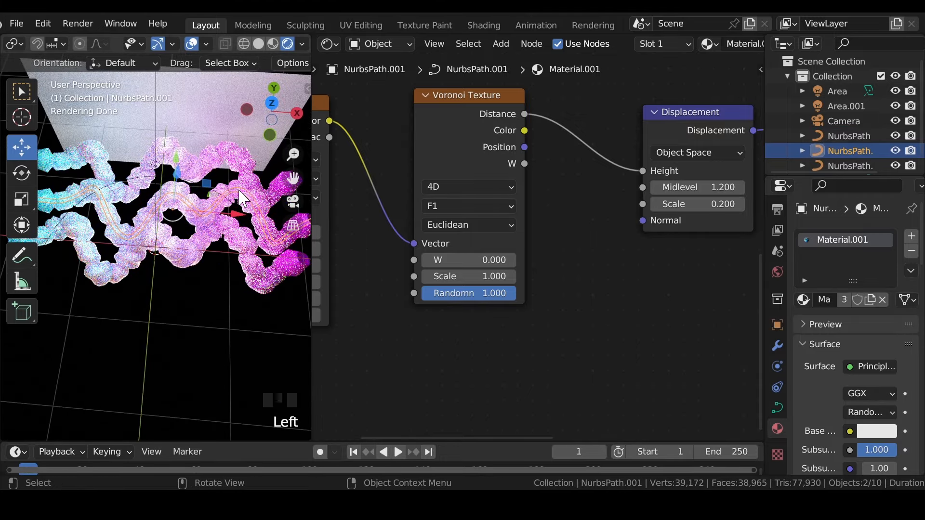
{"action": "key", "text": "KP_7"}
{"action": "left_click_drag", "start_coordinate": [236, 202], "coordinate": [285, 200]}
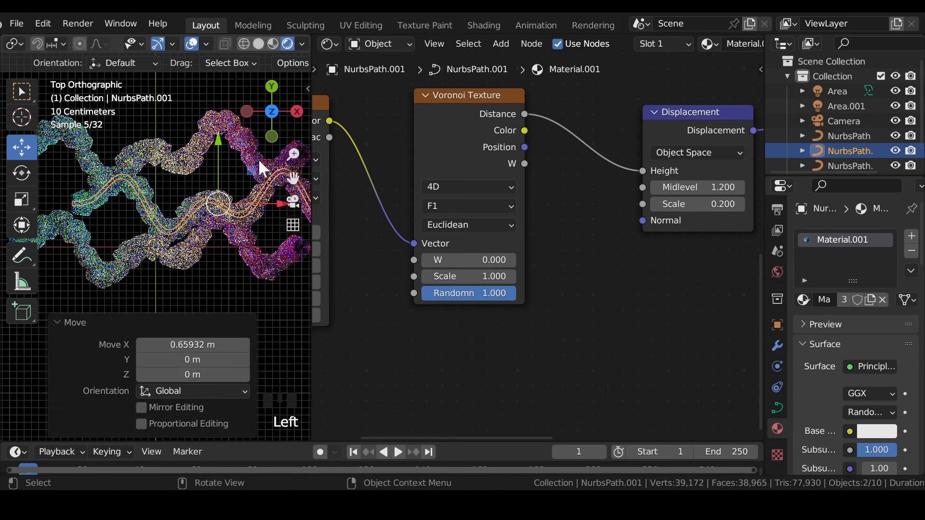
Move the rear curve about -0.80 m along X, check the arrangement through the camera and save the file.
{"action": "left_click", "coordinate": [219, 158]}
{"action": "left_click_drag", "start_coordinate": [219, 158], "coordinate": [163, 143]}
{"action": "key", "text": "KP_0"}
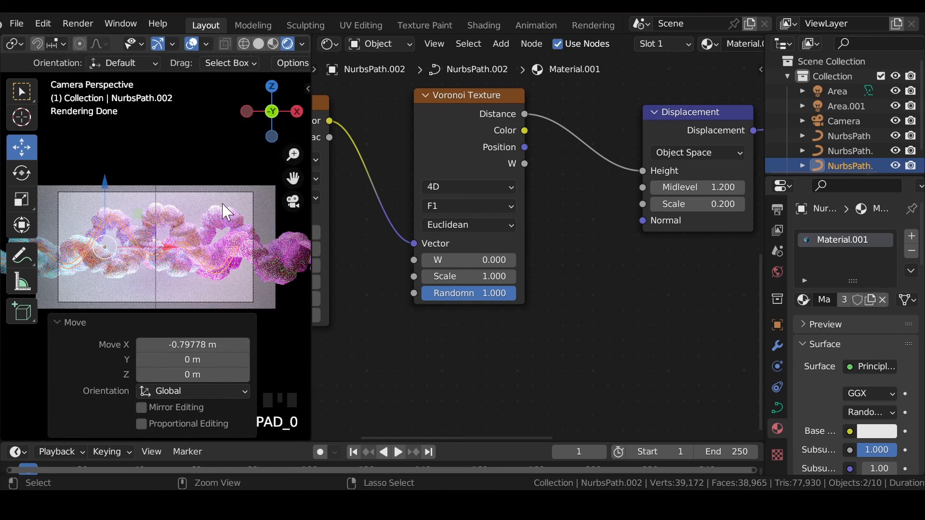
{"action": "key", "text": "ctrl+s"}
Set the camera's Y rotation to -20° and its Y location to about -7.51 m.
{"action": "left_click", "coordinate": [240, 200]}
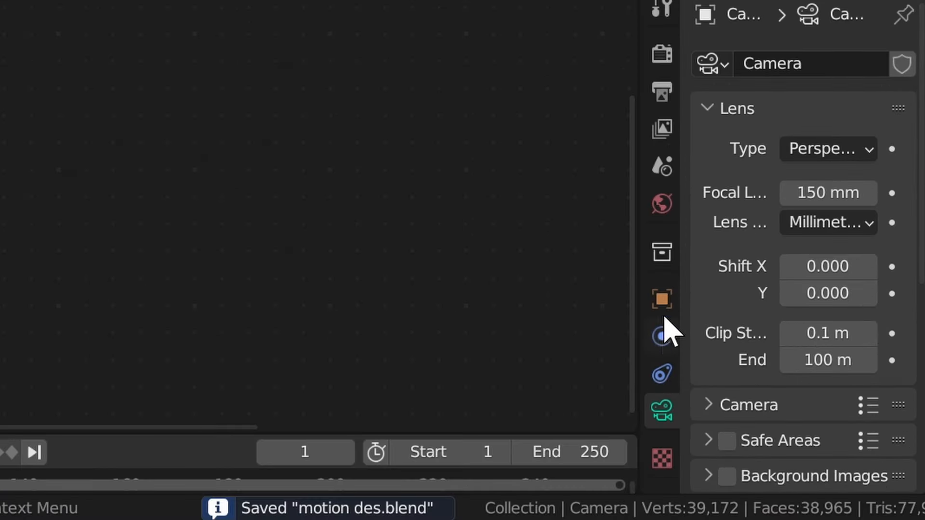
{"action": "left_click", "coordinate": [662, 300]}
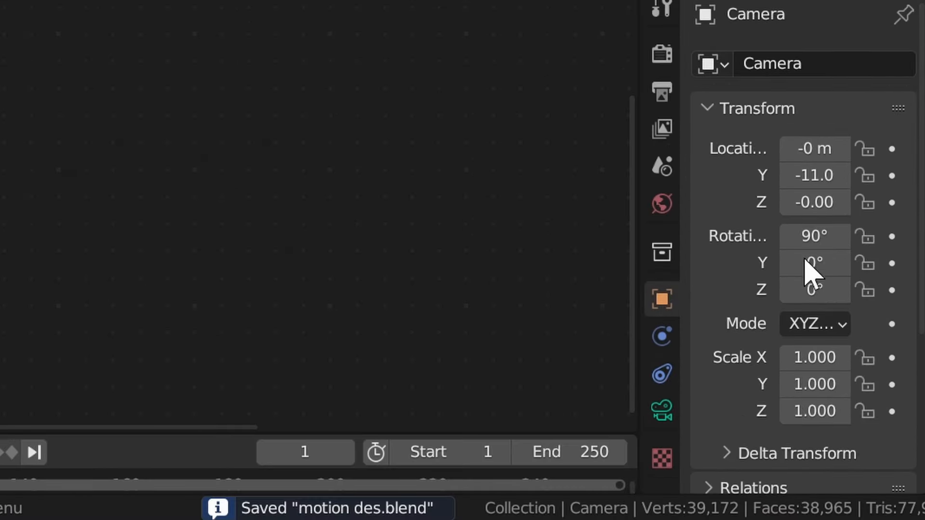
{"action": "mouse_move", "coordinate": [805, 263]}
{"action": "left_mouse_down"}
{"action": "mouse_move", "coordinate": [838, 263]}
{"action": "mouse_move", "coordinate": [791, 263]}
{"action": "left_mouse_up"}
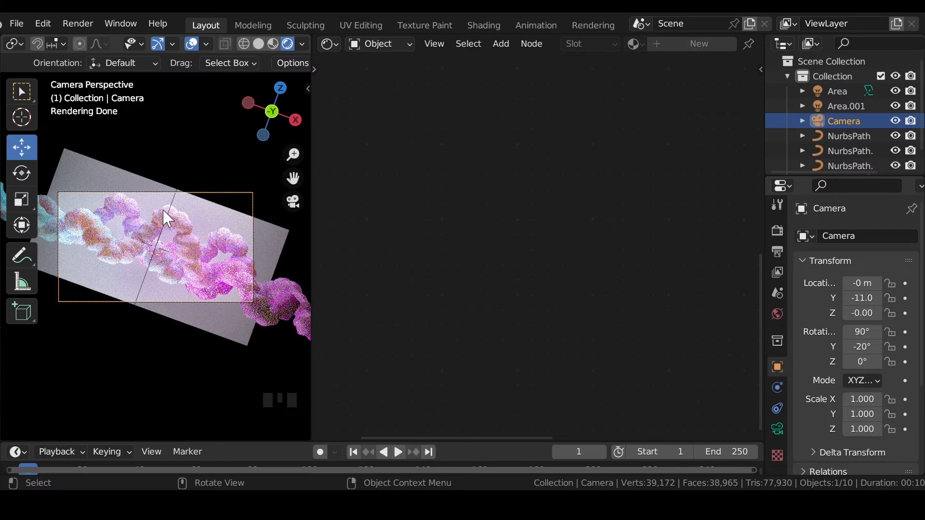
{"action": "scroll", "coordinate": [166, 217], "scroll_direction": "up", "scroll_amount": 2}
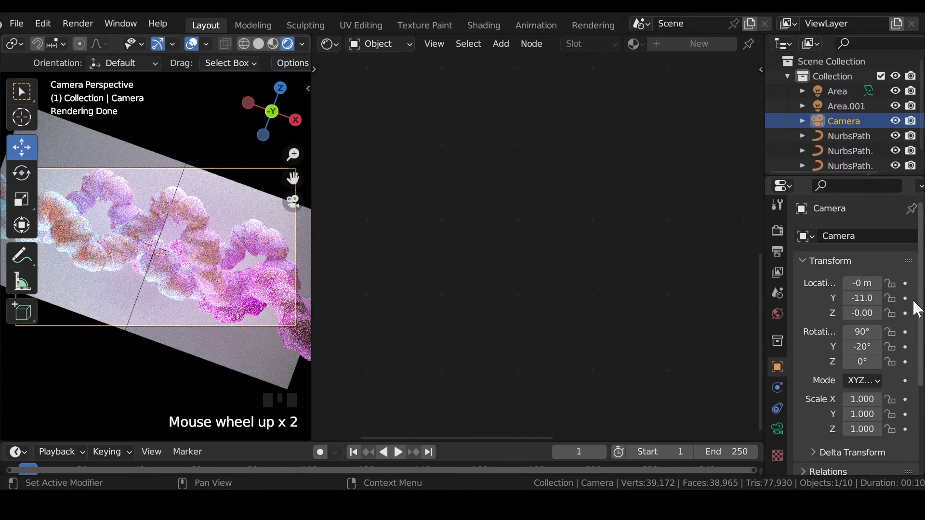
{"action": "left_click_drag", "start_coordinate": [862, 298], "coordinate": [905, 298]}
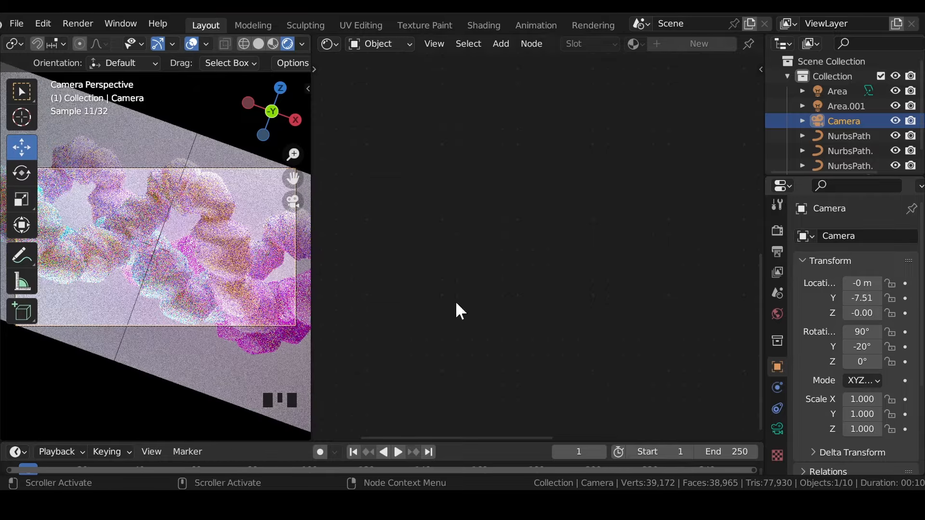
Scale the backdrop plane up uniformly by about 1.11 and save the file.
{"action": "scroll", "coordinate": [159, 250], "scroll_direction": "down", "scroll_amount": 3}
{"action": "left_click", "coordinate": [284, 226]}
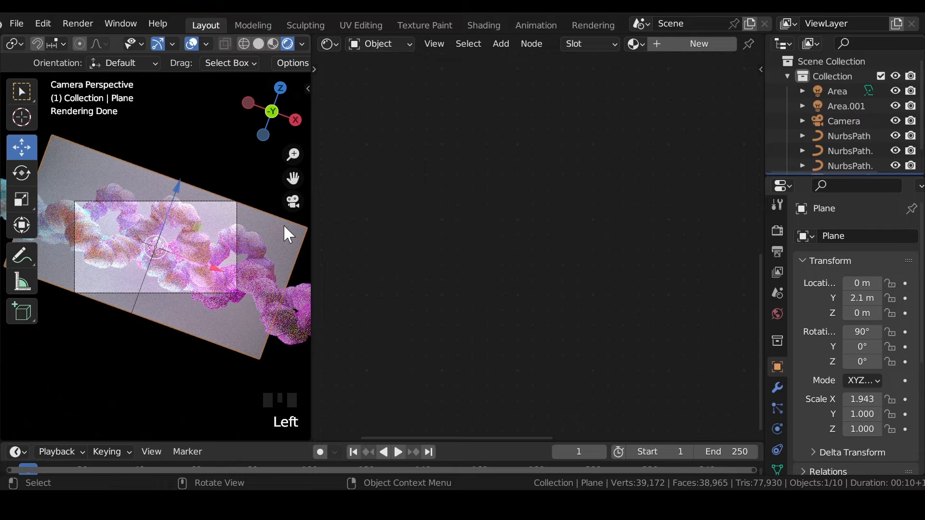
{"action": "key", "text": "s"}
{"action": "left_click", "coordinate": [233, 223]}
{"action": "scroll", "coordinate": [235, 219], "scroll_direction": "up", "scroll_amount": 4}
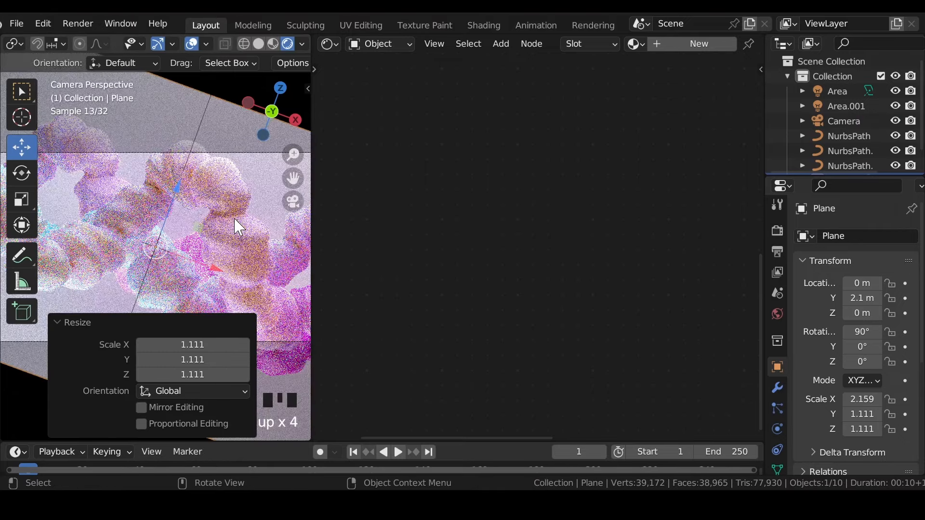
{"action": "key", "text": "ctrl+s"}
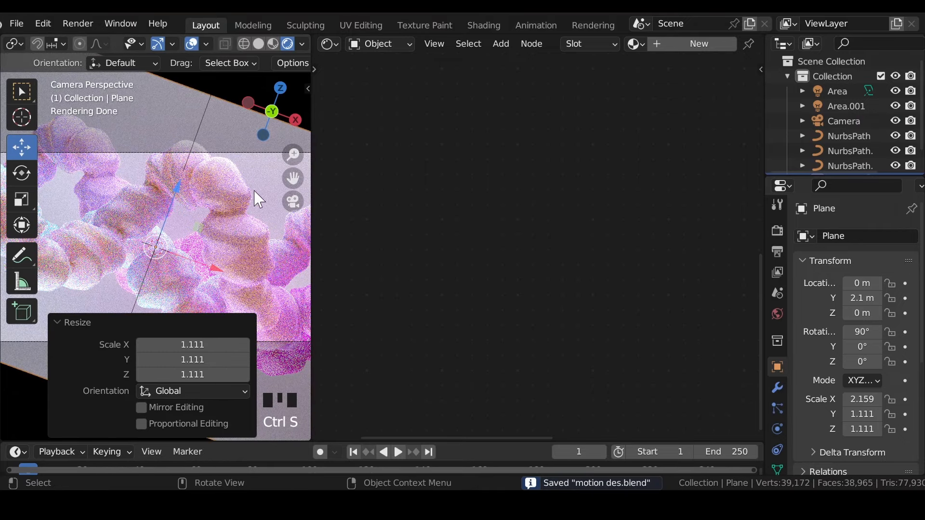
{"action": "scroll", "coordinate": [218, 205], "scroll_direction": "up", "scroll_amount": 5}
{"action": "scroll", "coordinate": [216, 206], "scroll_direction": "down", "scroll_amount": 8}
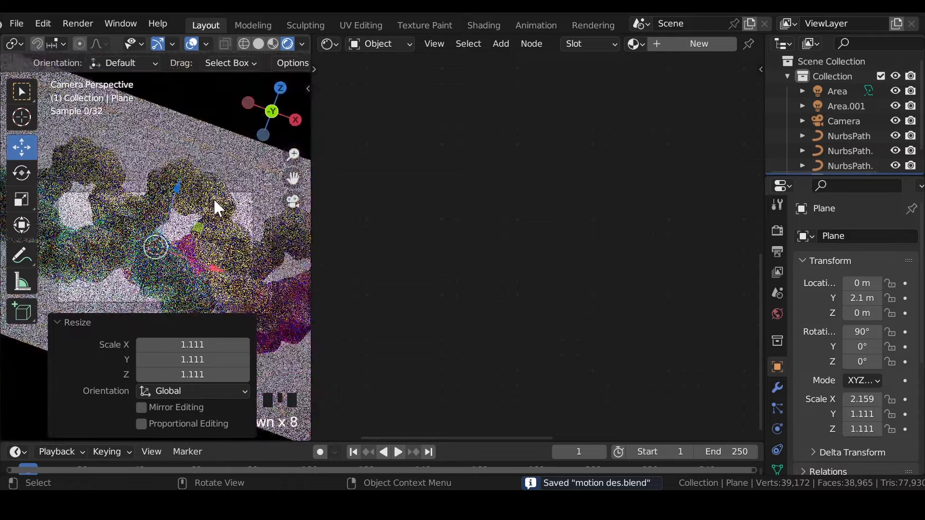
Give the backdrop plane a new material and widen the 3D viewport.
{"action": "left_click", "coordinate": [704, 44]}
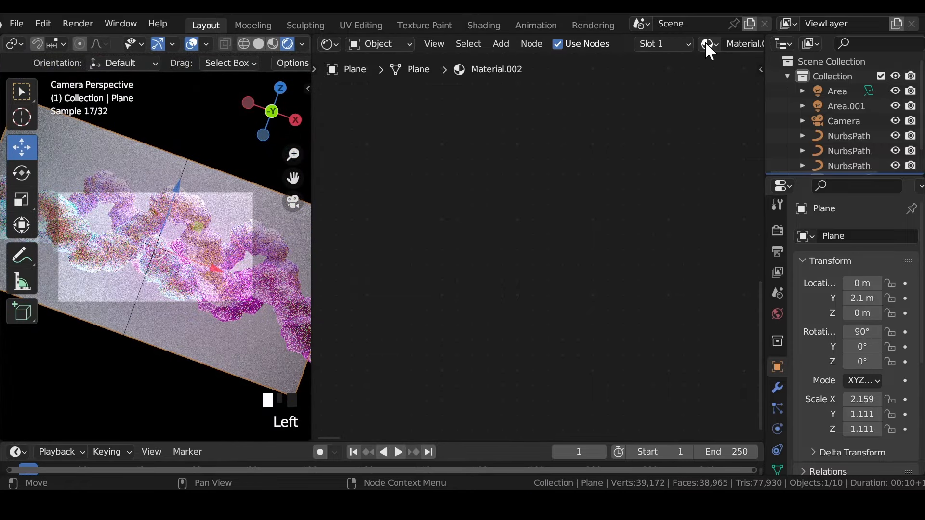
{"action": "left_click_drag", "start_coordinate": [312, 232], "coordinate": [363, 233]}
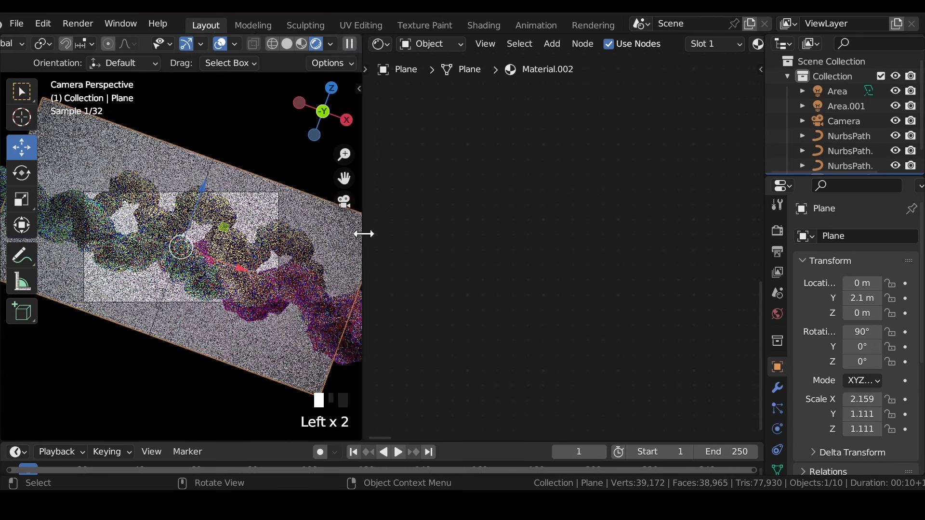
{"action": "scroll", "coordinate": [207, 224], "scroll_direction": "down", "scroll_amount": 3}
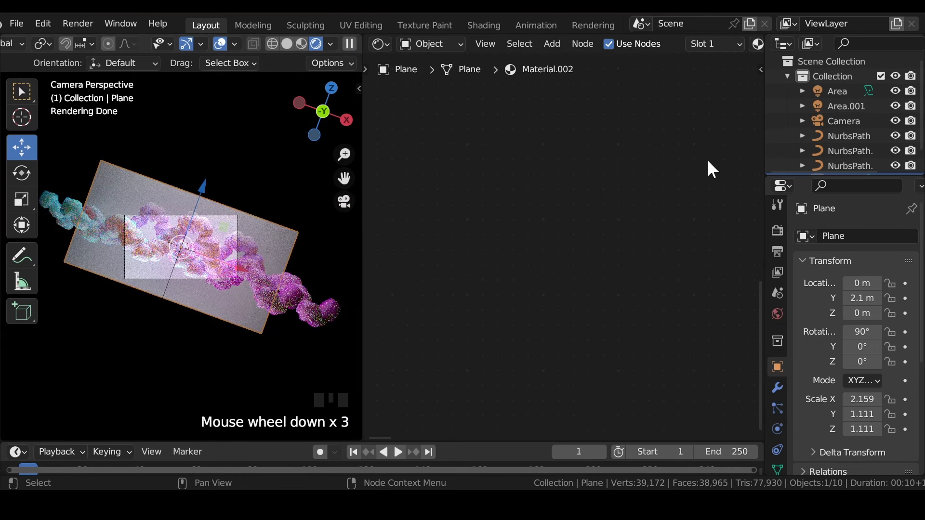
Set the Value of the backdrop material's Base Color to 1.2.
{"action": "middle_click_drag", "start_coordinate": [706, 158], "coordinate": [370, 297]}
{"action": "middle_click_drag", "start_coordinate": [536, 200], "coordinate": [438, 325]}
{"action": "scroll", "coordinate": [538, 162], "scroll_direction": "up", "scroll_amount": 1}
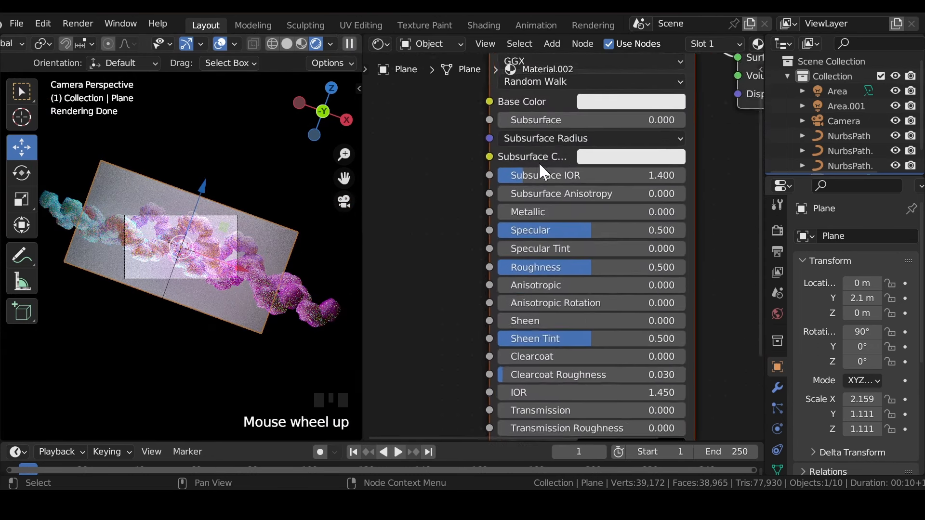
{"action": "scroll", "coordinate": [539, 162], "scroll_direction": "up", "scroll_amount": 3}
{"action": "left_click", "coordinate": [682, 70]}
{"action": "left_click", "coordinate": [688, 328]}
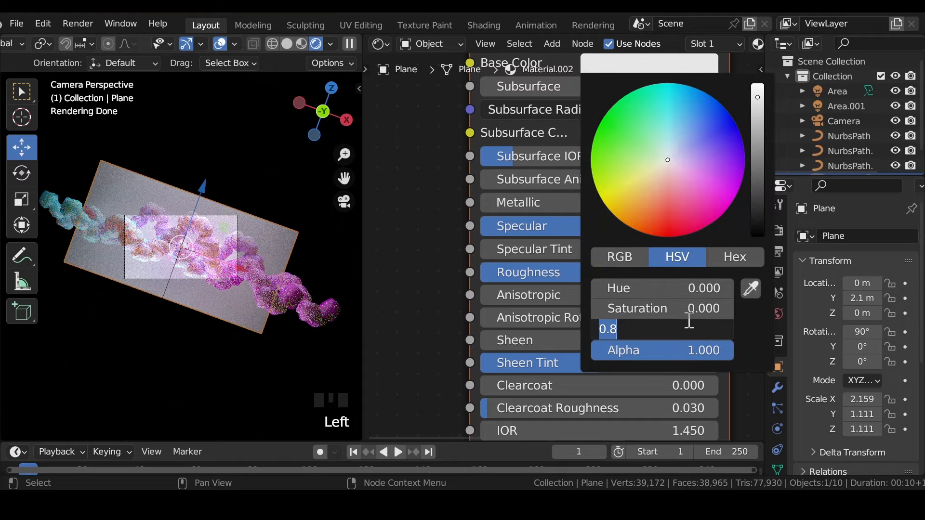
{"action": "key", "text": "Return"}
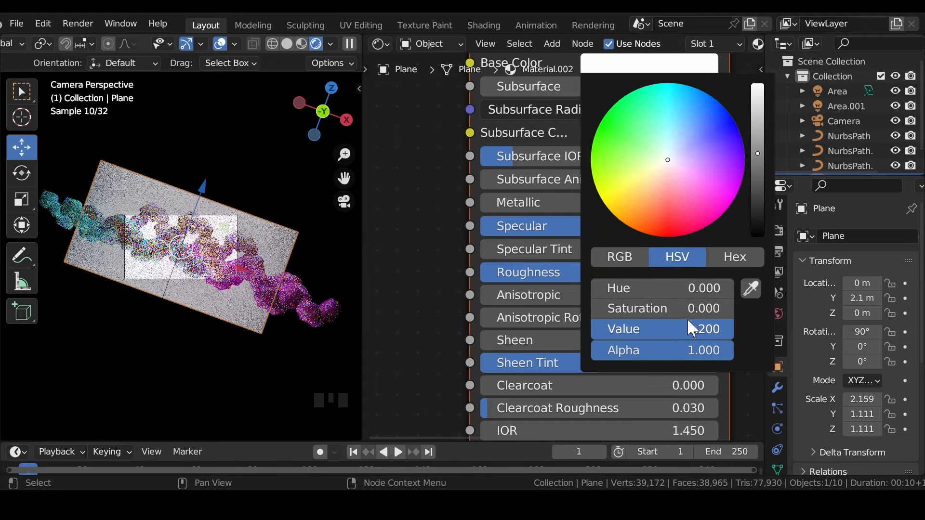
Limit the viewport rendering to a region enclosing the camera frame and save the file.
{"action": "scroll", "coordinate": [205, 188], "scroll_direction": "up", "scroll_amount": 5}
{"action": "scroll", "coordinate": [207, 192], "scroll_direction": "down", "scroll_amount": 2}
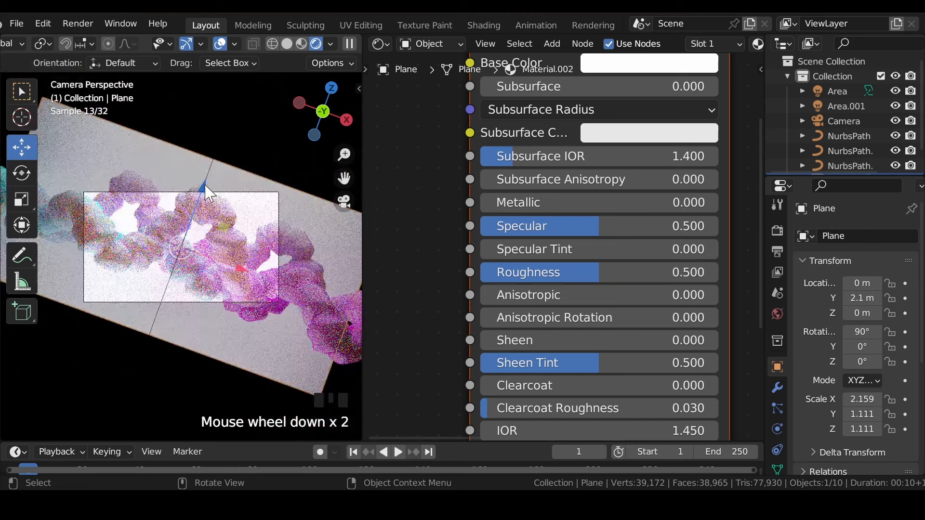
{"action": "key", "text": "ctrl+b"}
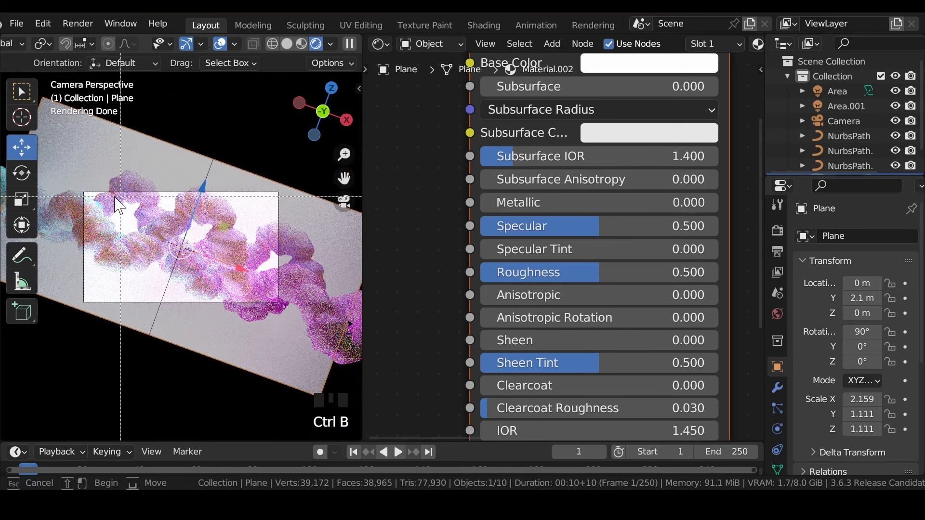
{"action": "left_click_drag", "start_coordinate": [55, 179], "coordinate": [308, 323]}
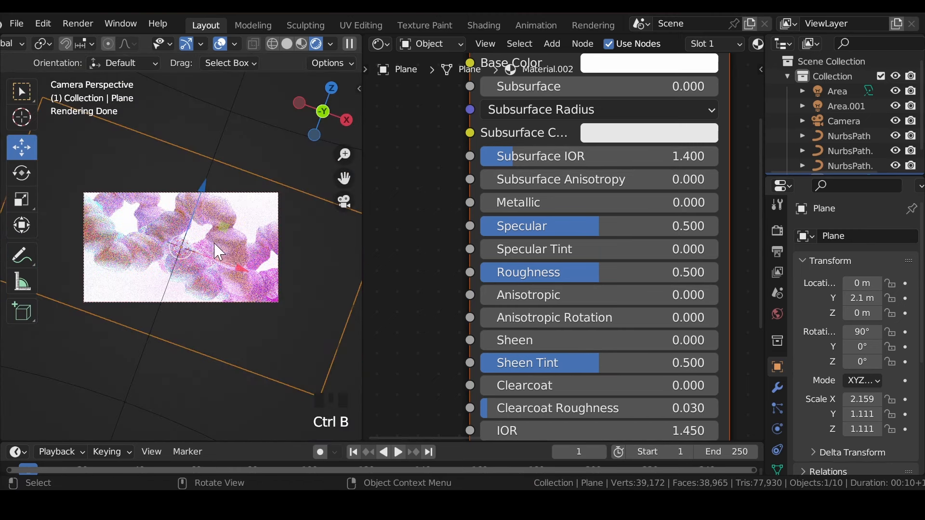
{"action": "scroll", "coordinate": [213, 242], "scroll_direction": "up", "scroll_amount": 4}
{"action": "key", "text": "ctrl+s"}
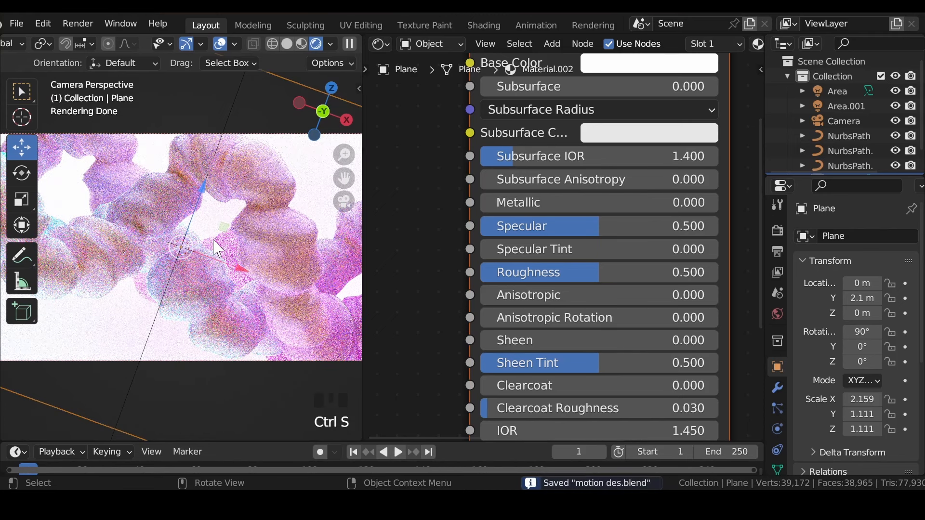
Set the disk size of the Area light to about 6.33 m.
{"action": "left_click", "coordinate": [850, 90]}
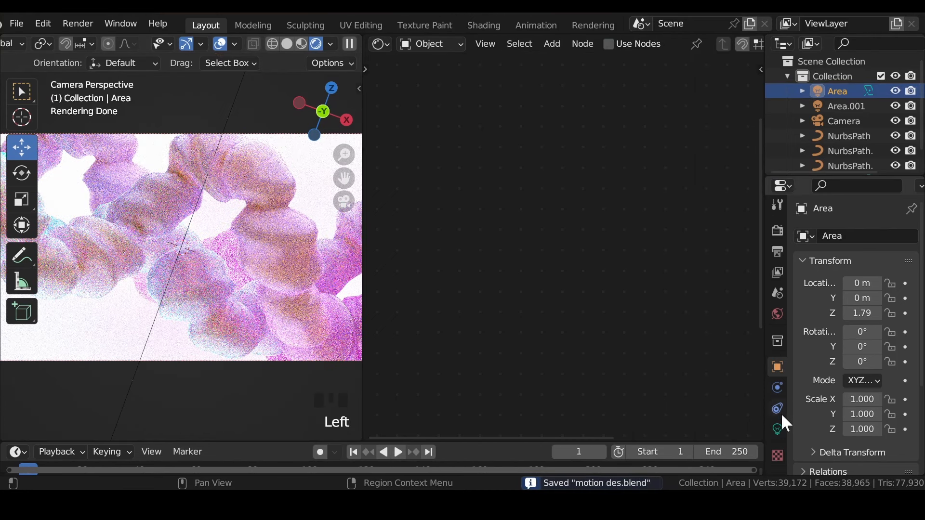
{"action": "left_click", "coordinate": [777, 429]}
{"action": "left_click", "coordinate": [869, 376]}
{"action": "mouse_move", "coordinate": [869, 377]}
{"action": "left_mouse_down"}
{"action": "mouse_move", "coordinate": [894, 377]}
{"action": "mouse_move", "coordinate": [874, 376]}
{"action": "left_mouse_up"}
Set the disk size of the Area.001 light to 6 m.
{"action": "left_click", "coordinate": [849, 106]}
{"action": "left_click", "coordinate": [861, 379]}
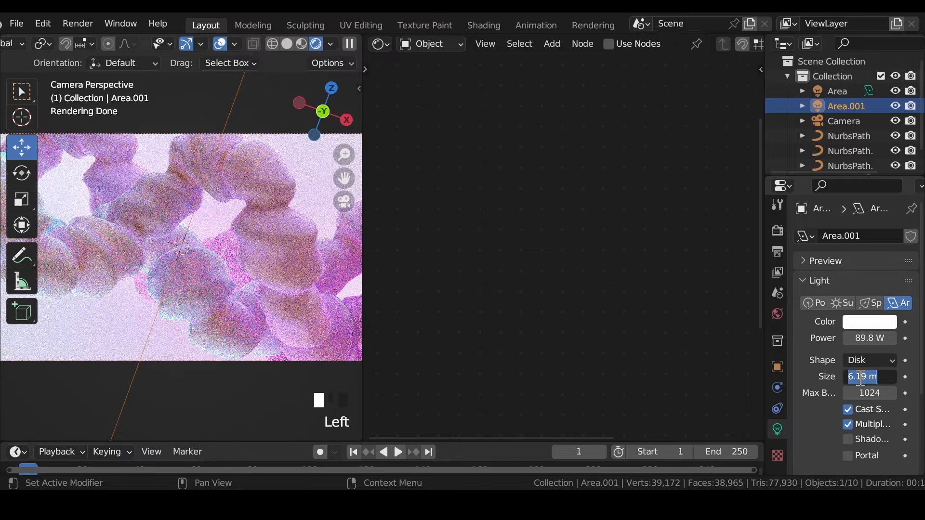
{"action": "type", "text": "6"}
{"action": "key", "text": "Return"}
{"action": "scroll", "coordinate": [120, 244], "scroll_direction": "down", "scroll_amount": 2}
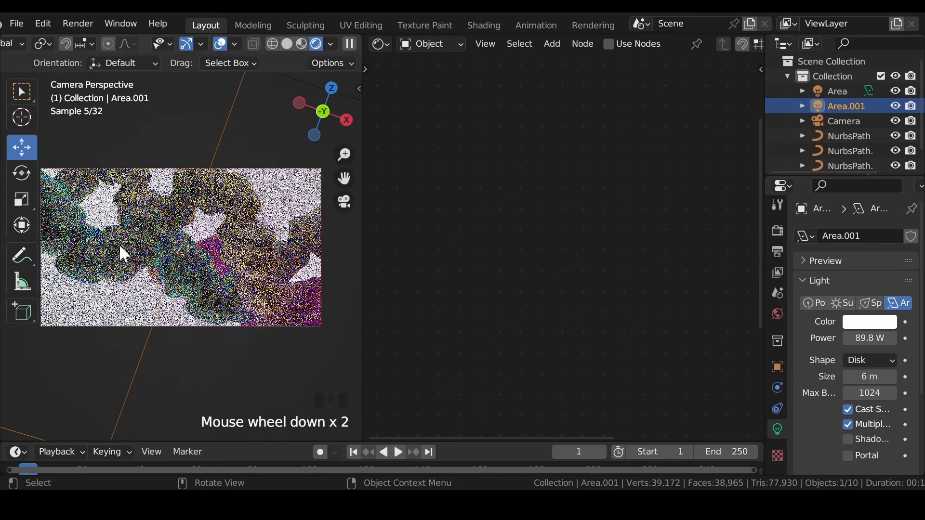
Set the disk size of the Area light to 6 m and save the file.
{"action": "left_click", "coordinate": [833, 91]}
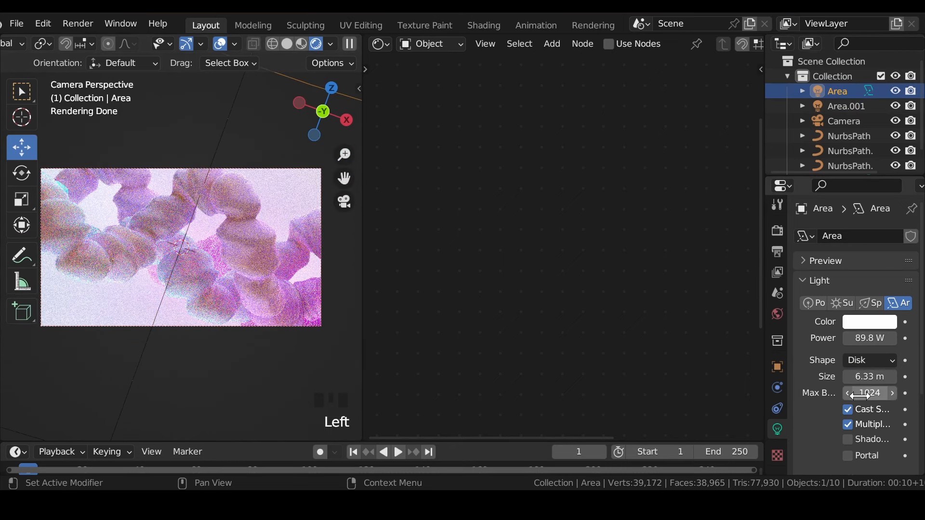
{"action": "left_click", "coordinate": [876, 378]}
{"action": "type", "text": "6"}
{"action": "key", "text": "Return"}
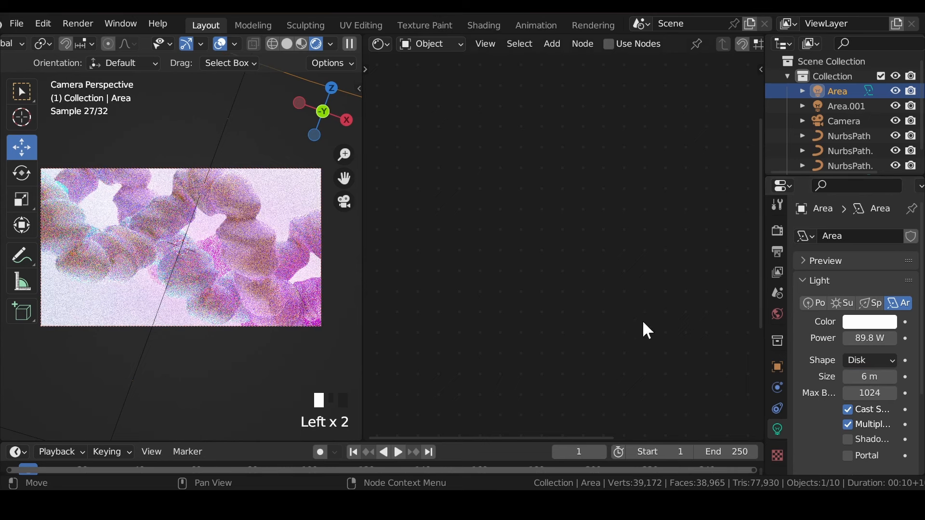
{"action": "key", "text": "ctrl+s"}
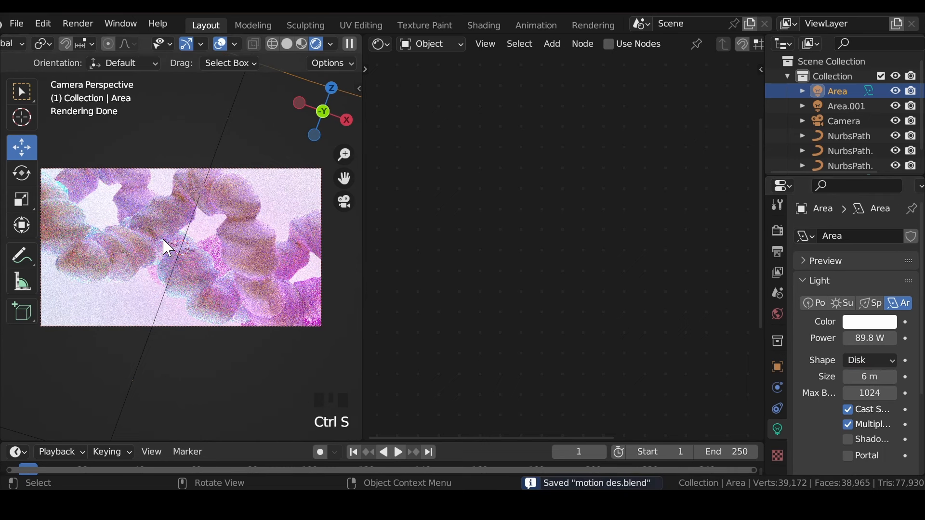
Enlarge the 3D viewport over the node editor and render the current frame as an image.
{"action": "left_click_drag", "start_coordinate": [361, 44], "coordinate": [512, 68]}
{"action": "scroll", "coordinate": [378, 233], "scroll_direction": "down", "scroll_amount": 2}
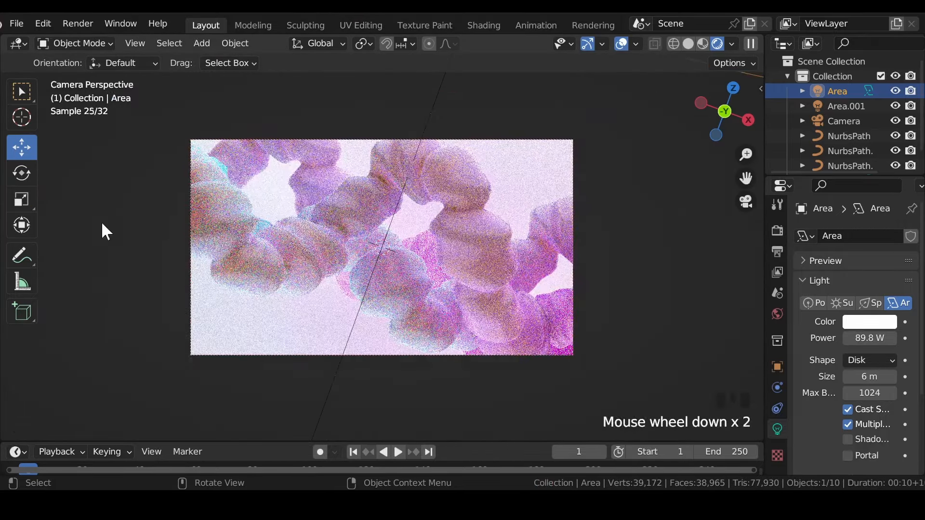
{"action": "scroll", "coordinate": [241, 260], "scroll_direction": "up", "scroll_amount": 1}
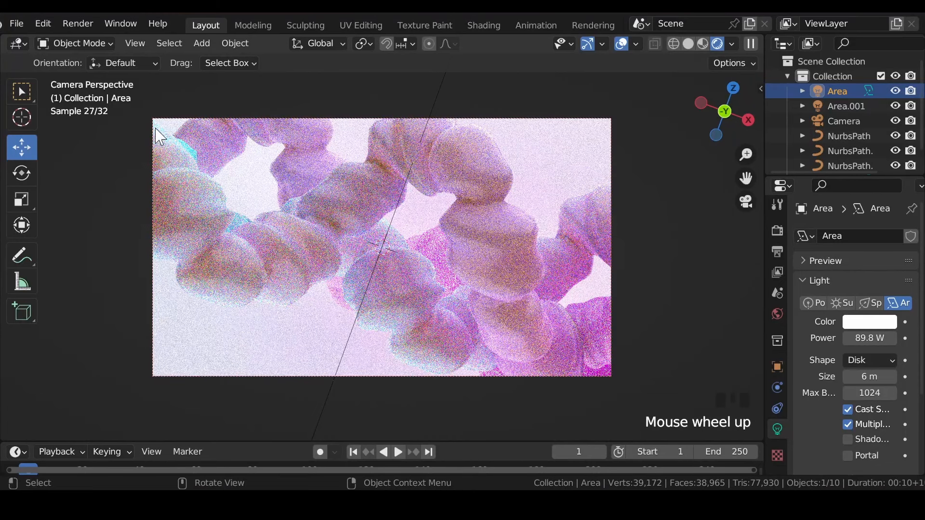
{"action": "left_click", "coordinate": [82, 29]}
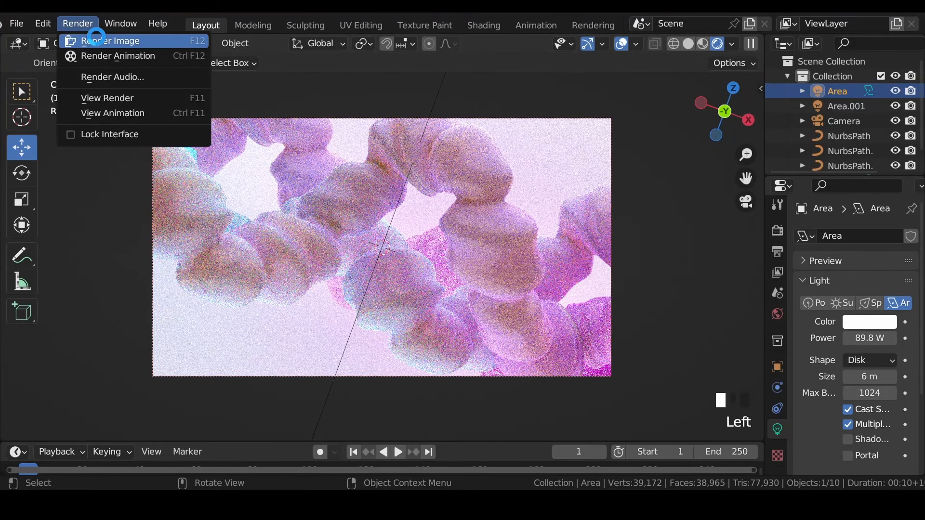
{"action": "left_click", "coordinate": [99, 43]}
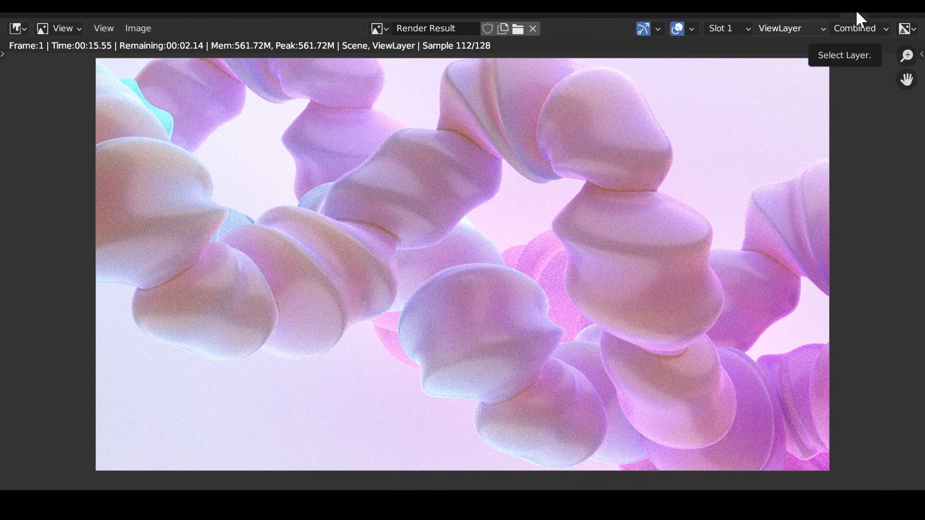
Examine the surface detail and composition of the rendered image up close, and close the render window.
{"action": "scroll", "coordinate": [588, 175], "scroll_direction": "up", "scroll_amount": 1}
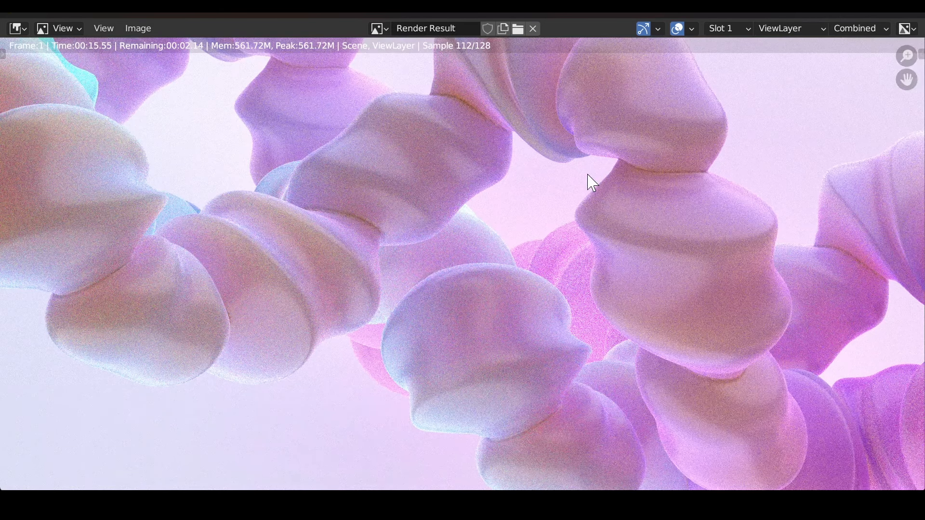
{"action": "scroll", "coordinate": [592, 183], "scroll_direction": "down", "scroll_amount": 1}
{"action": "scroll", "coordinate": [588, 175], "scroll_direction": "up", "scroll_amount": 1}
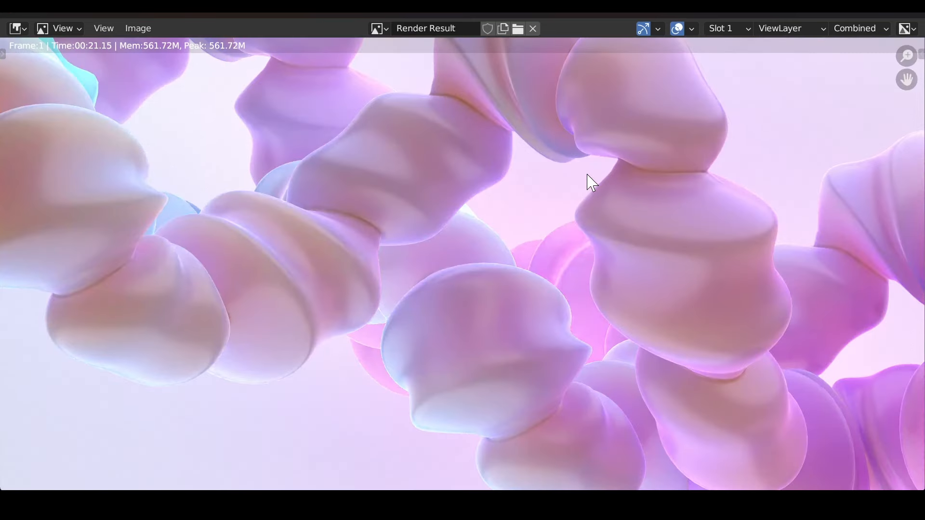
{"action": "scroll", "coordinate": [587, 176], "scroll_direction": "down", "scroll_amount": 1}
{"action": "scroll", "coordinate": [588, 175], "scroll_direction": "up", "scroll_amount": 1}
{"action": "scroll", "coordinate": [394, 195], "scroll_direction": "down", "scroll_amount": 1}
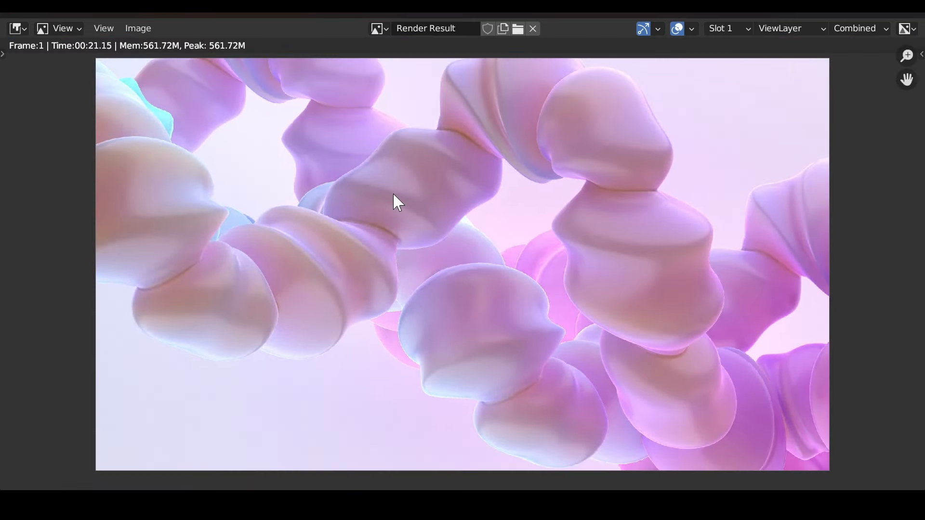
{"action": "left_click", "coordinate": [852, 12]}
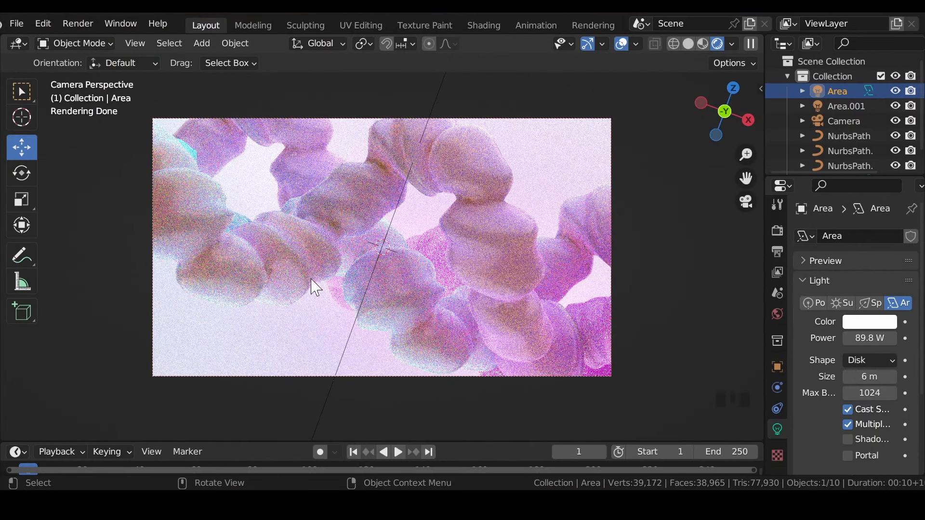